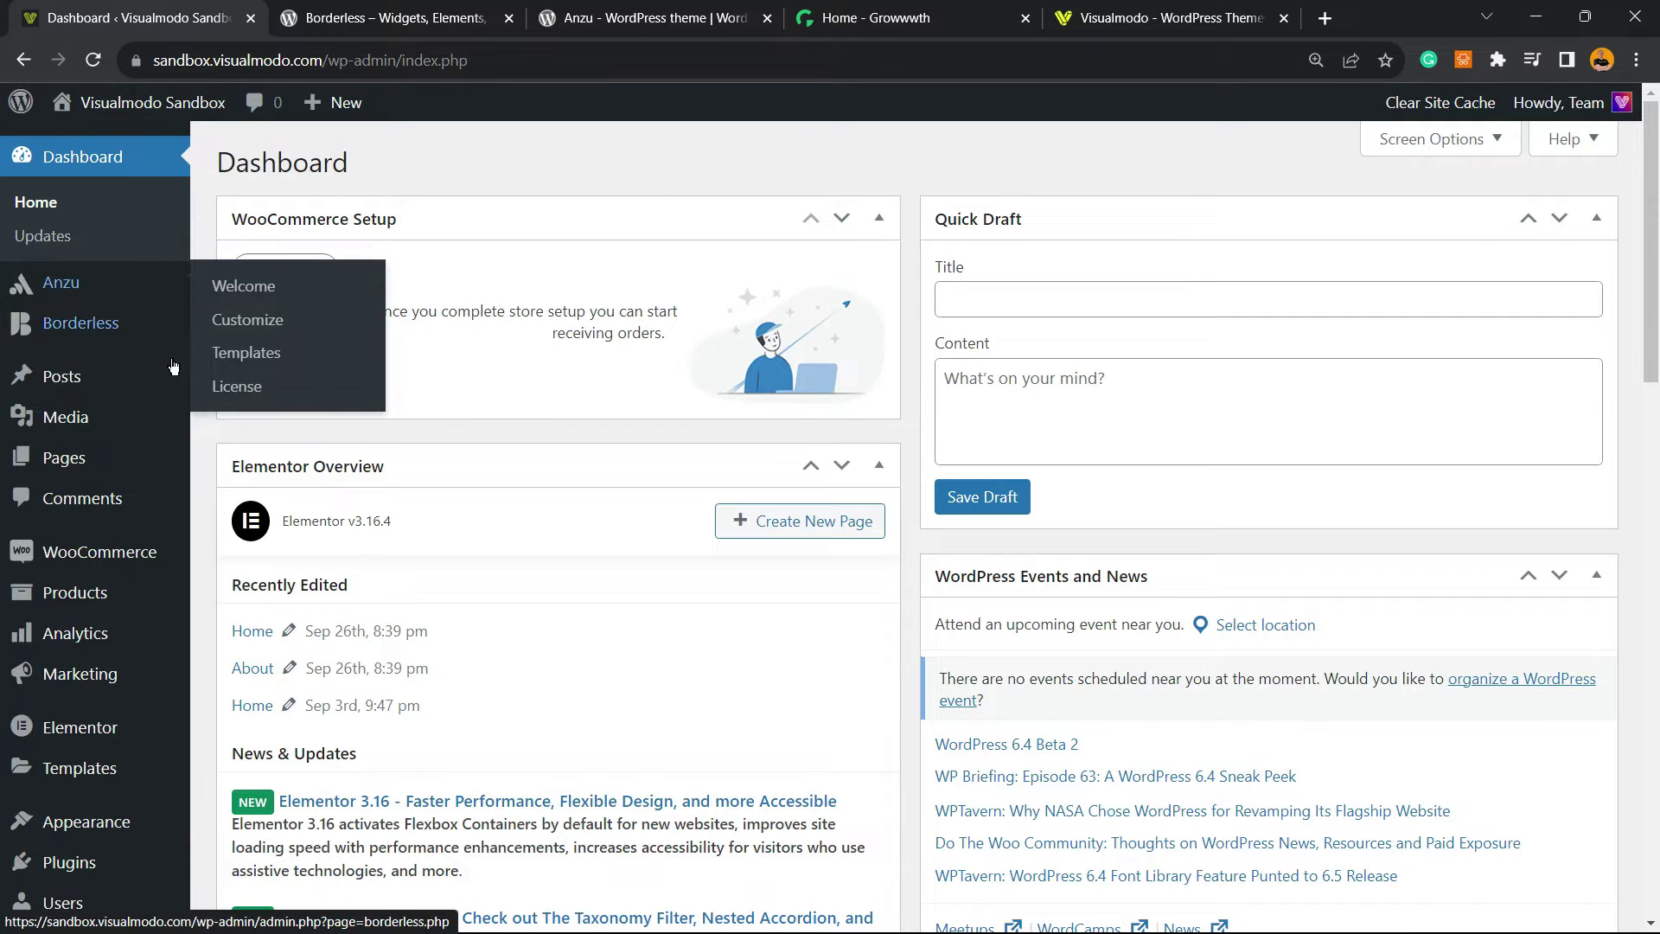
scroll(214, 390, down, 3)
scroll(210, 386, up, 3)
scroll(214, 389, down, 3)
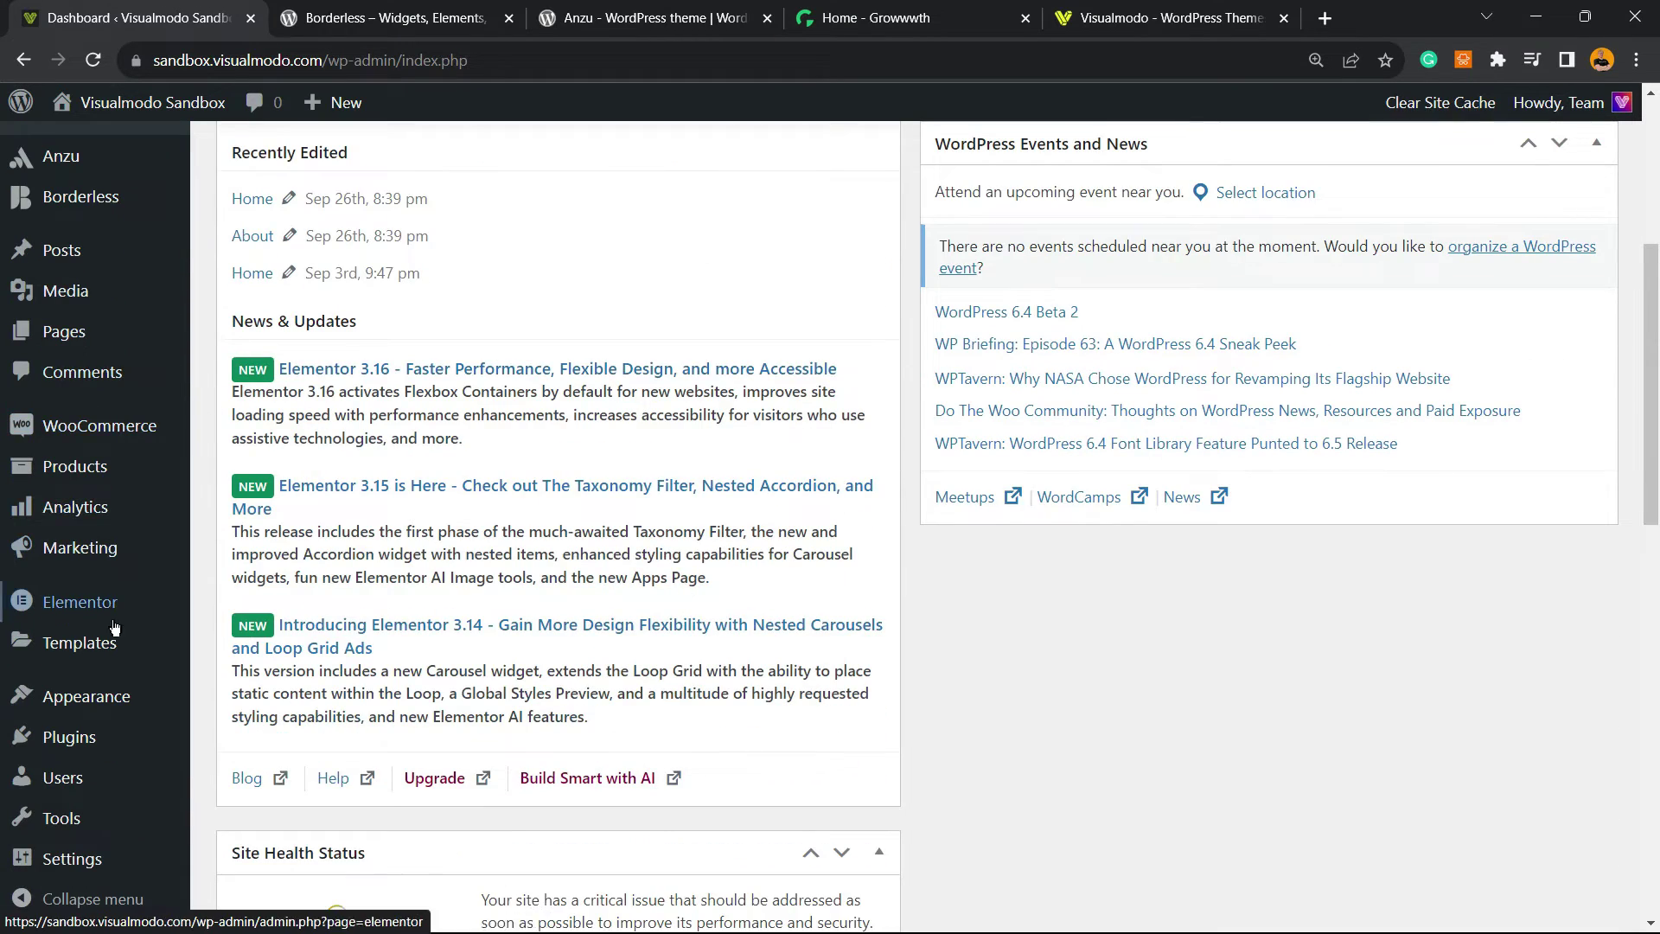
Open the Add Plugins page from the Plugins menu.
mouse_move(69, 737)
click(286, 778)
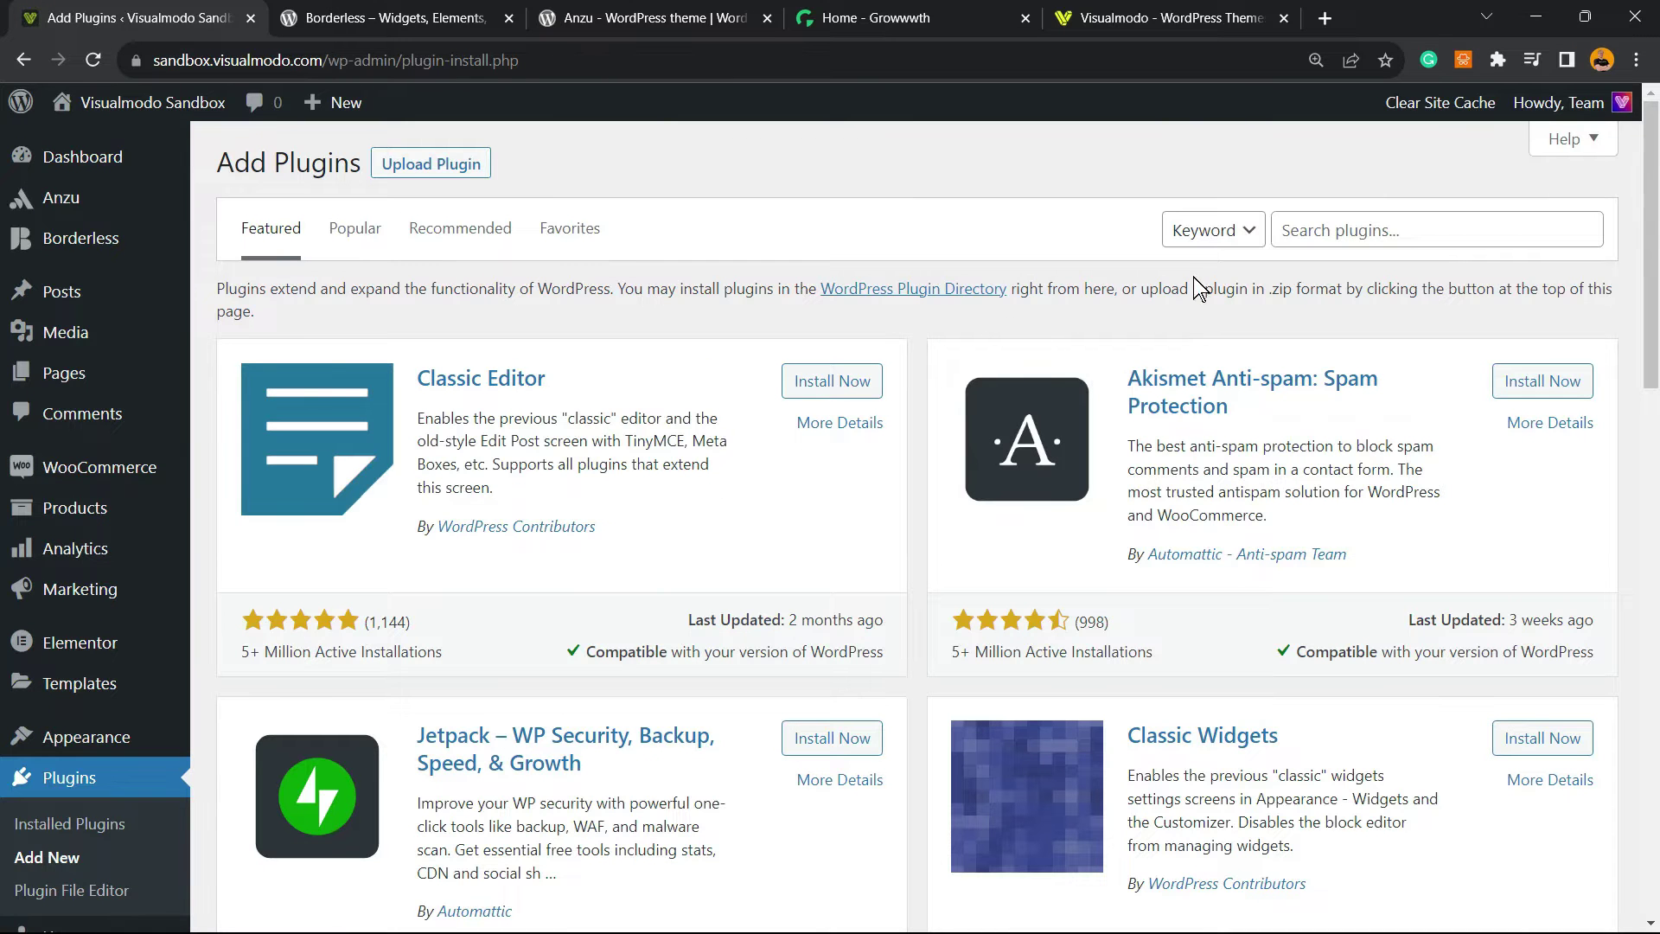
Search for 'Members' in the plugin directory, then install and activate the Members role editor.
click(1384, 234)
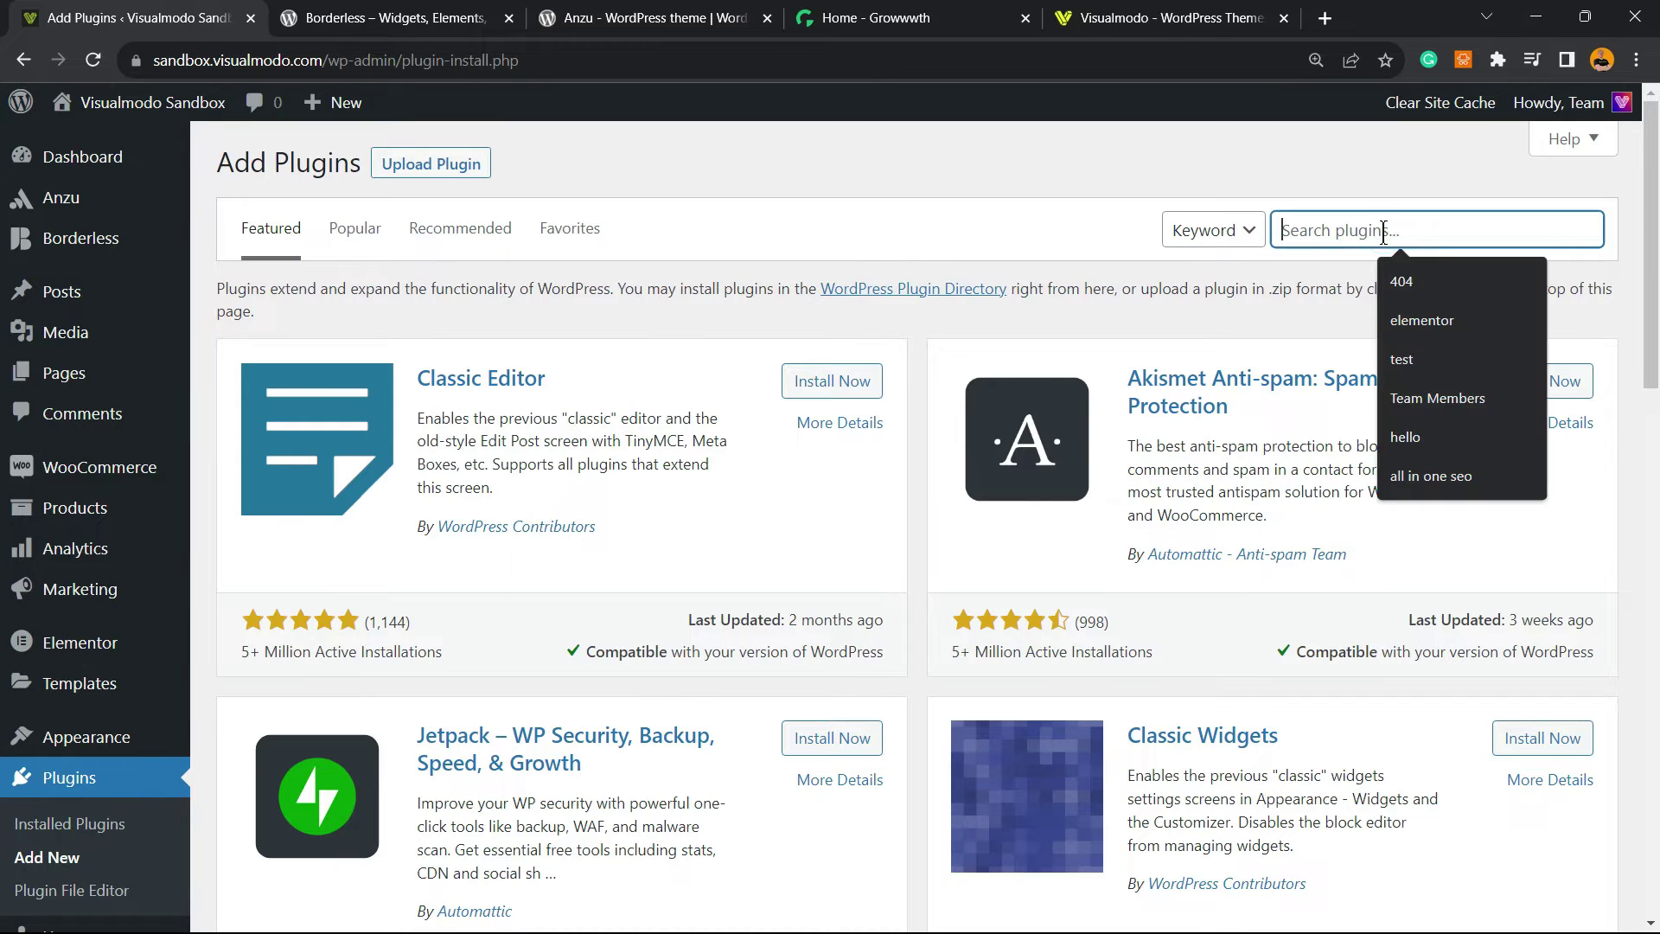
text(Members – Membership & User Role Editor Plugin)
drag(1342, 222, 1212, 222)
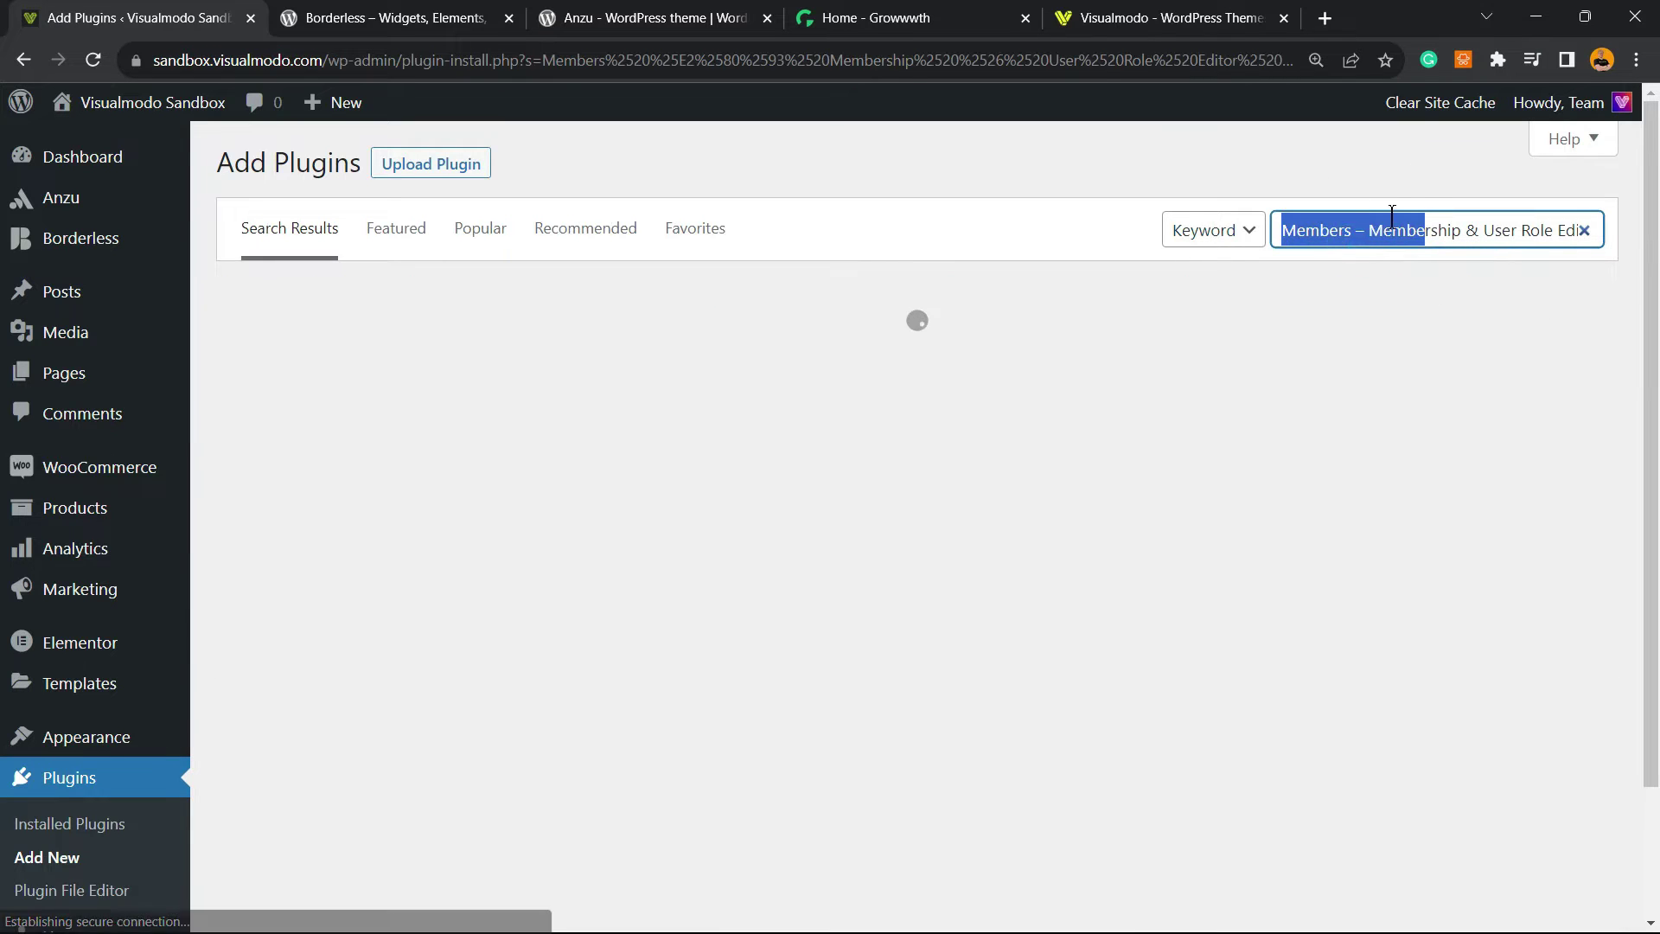
click(1391, 216)
double_click(1332, 220)
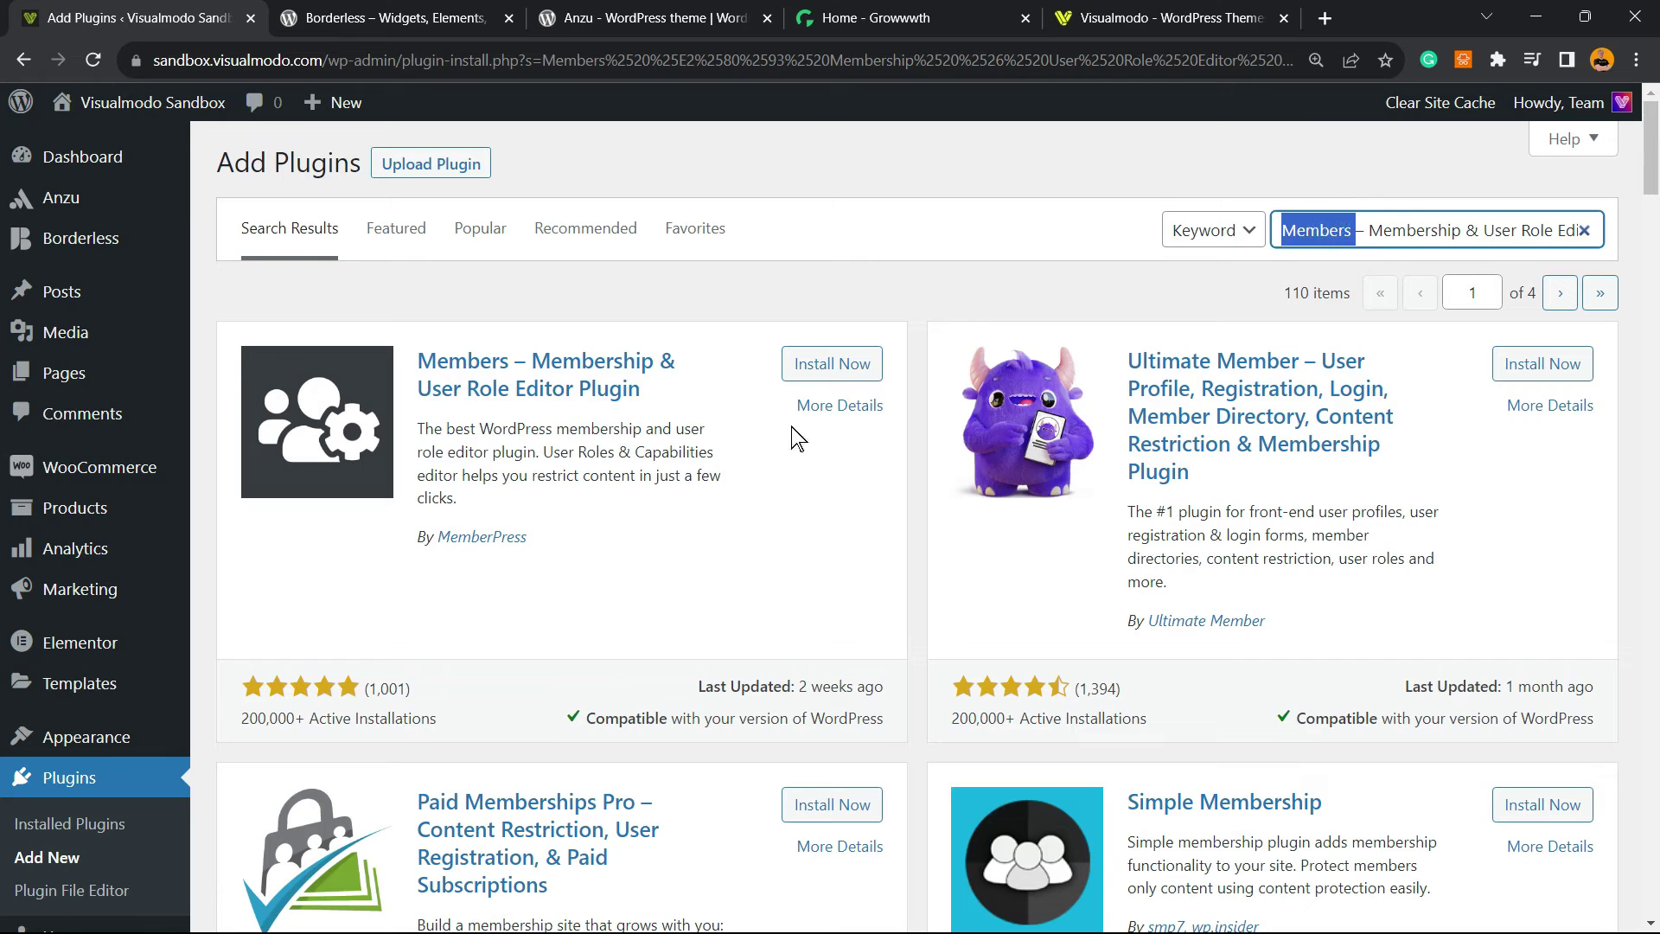
click(823, 365)
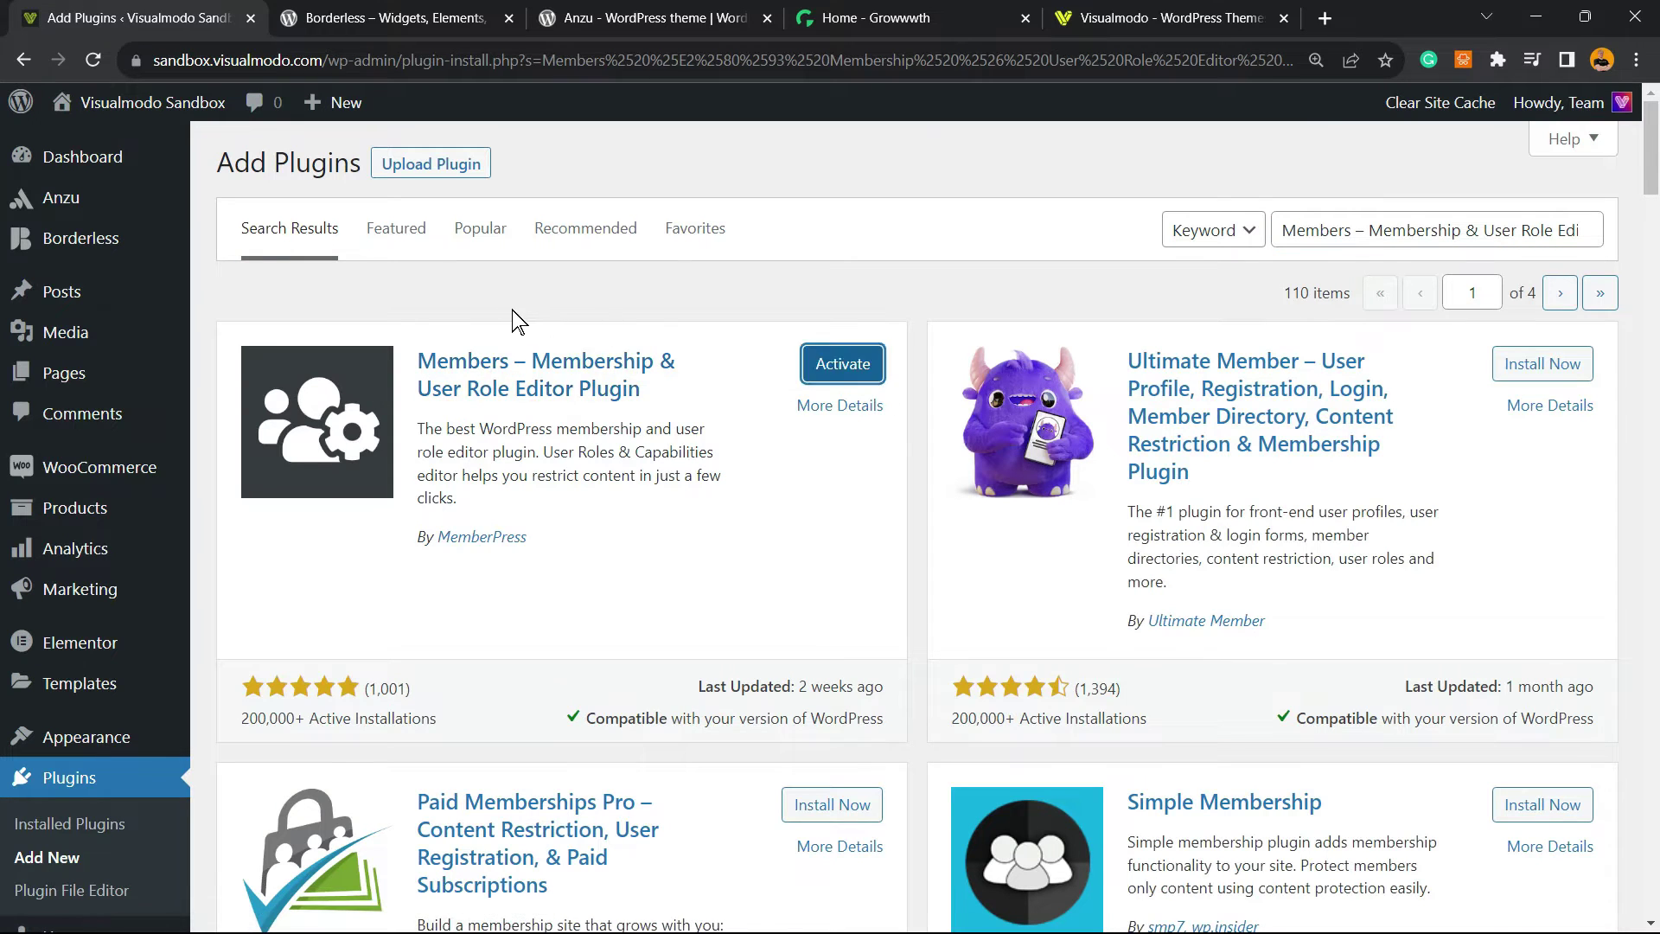
click(862, 367)
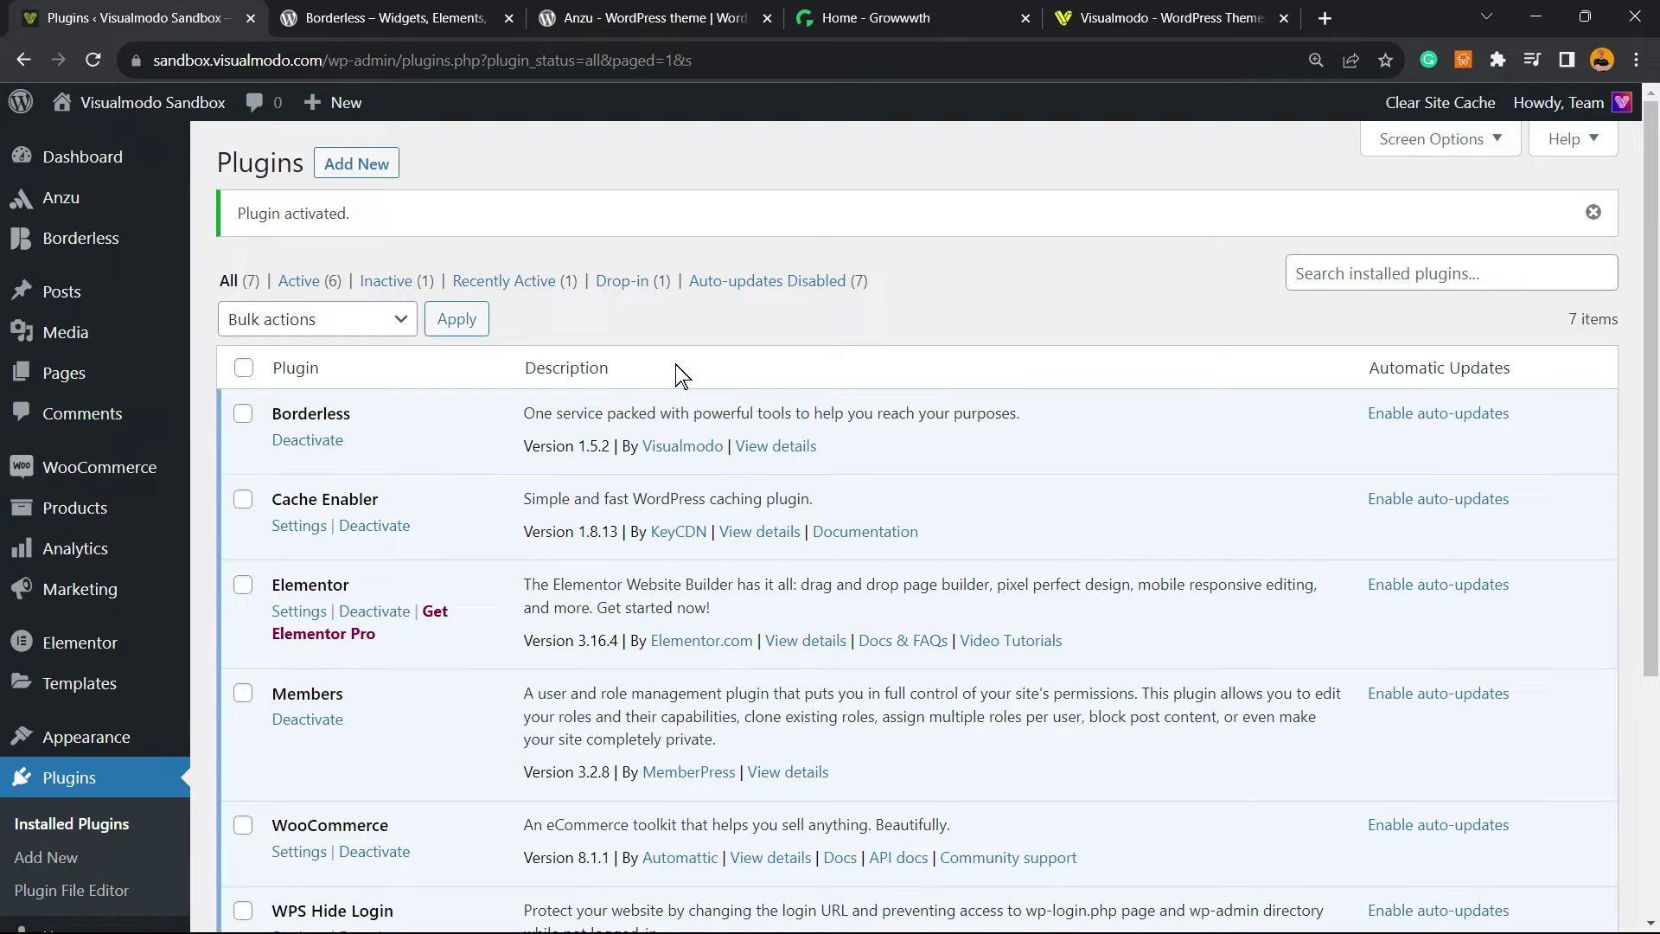
scroll(675, 375, down, 5)
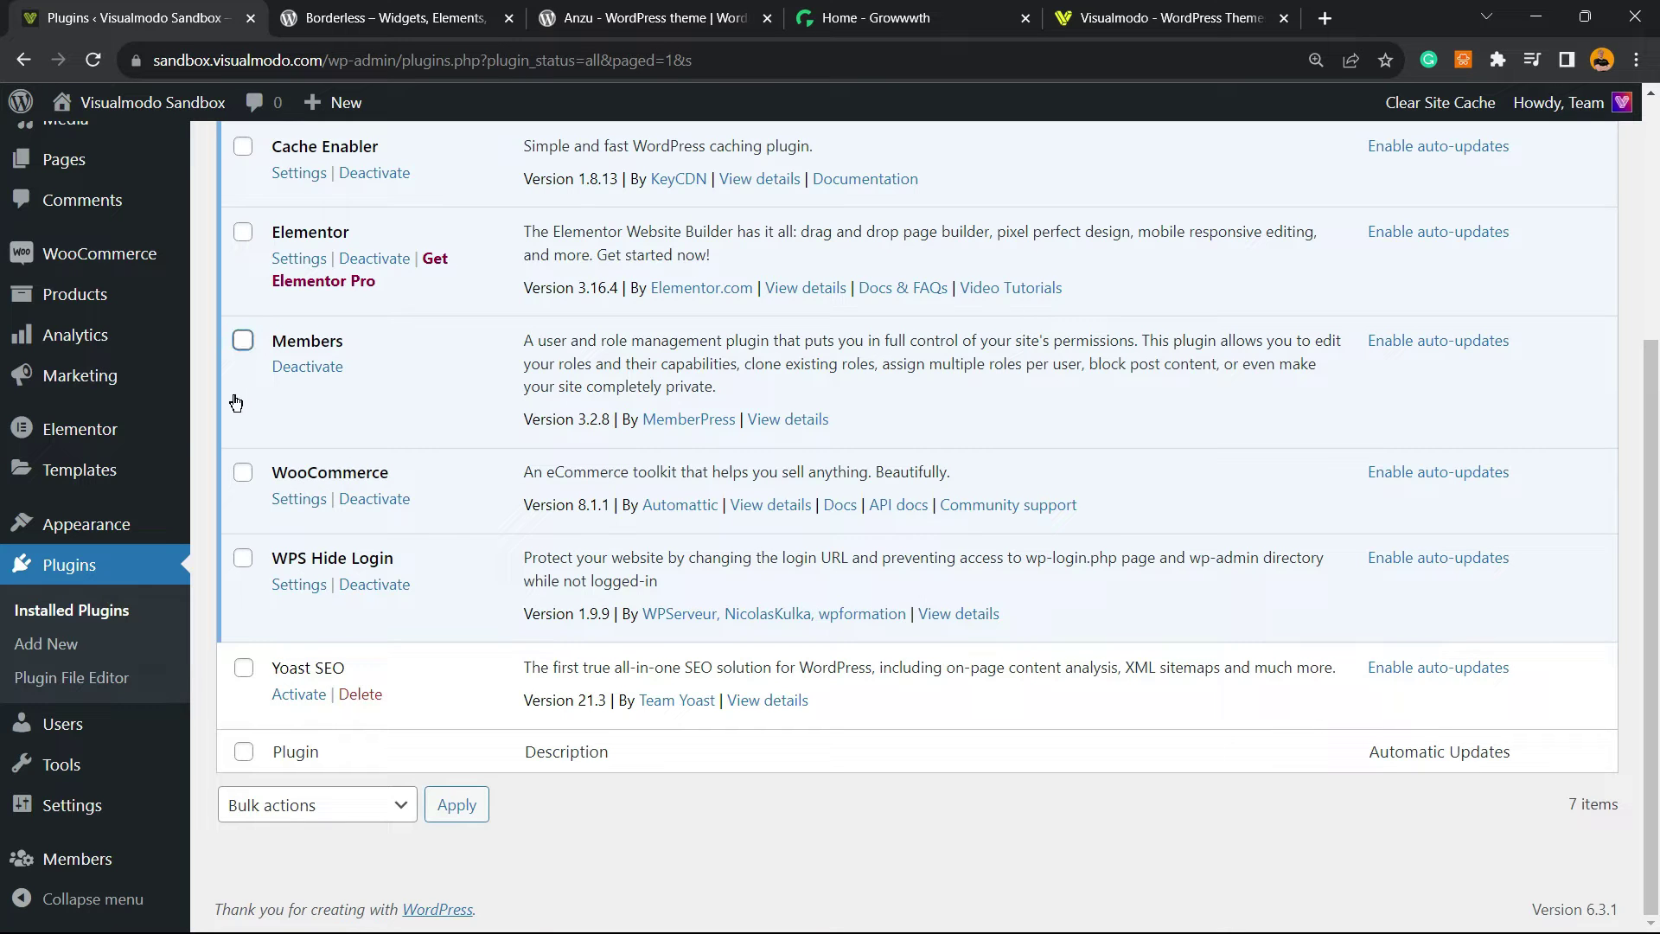
mouse_move(71, 804)
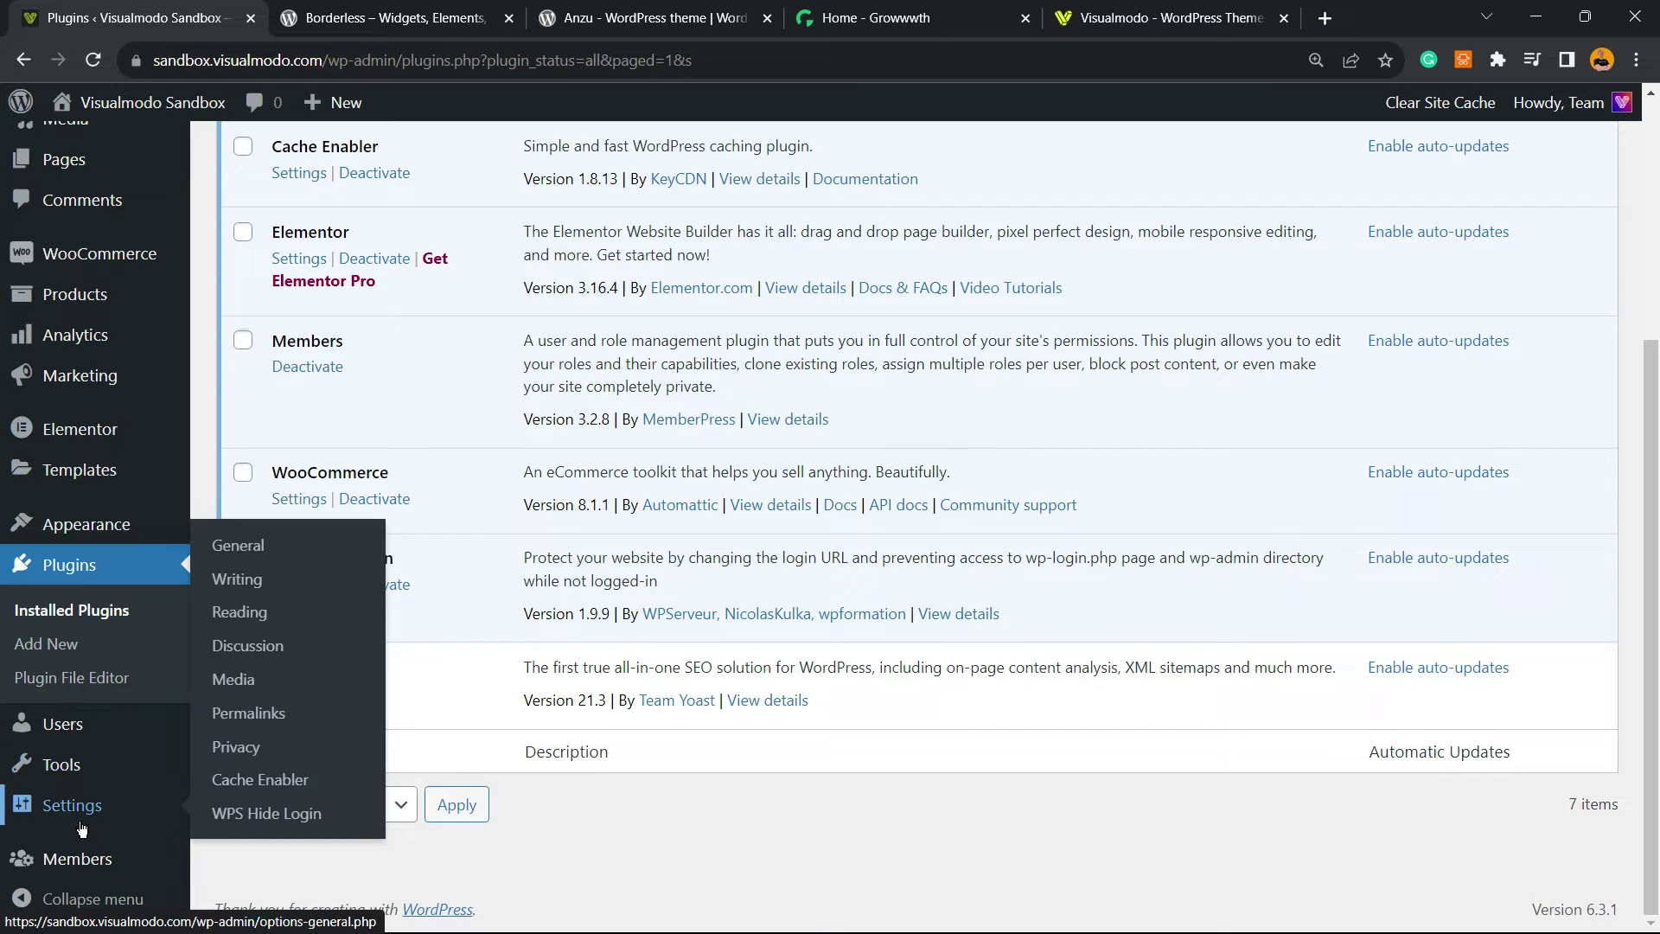
Open the Members Roles page listing all 17 user roles.
click(98, 876)
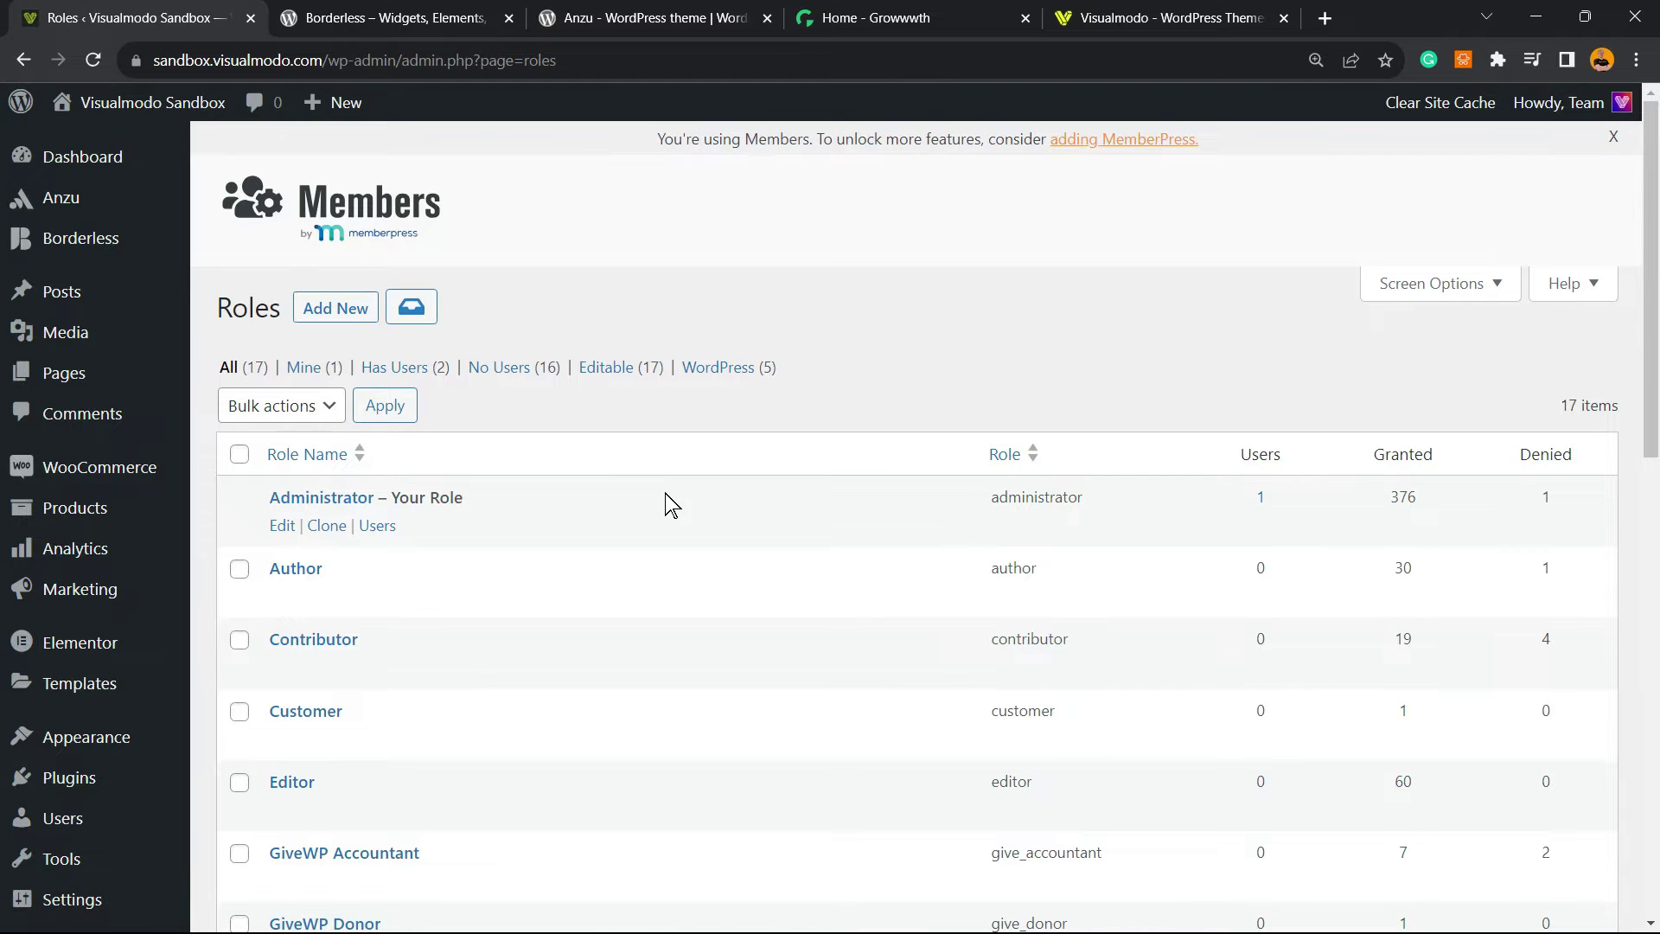
scroll(669, 503, down, 2)
scroll(669, 504, down, 2)
scroll(667, 503, down, 4)
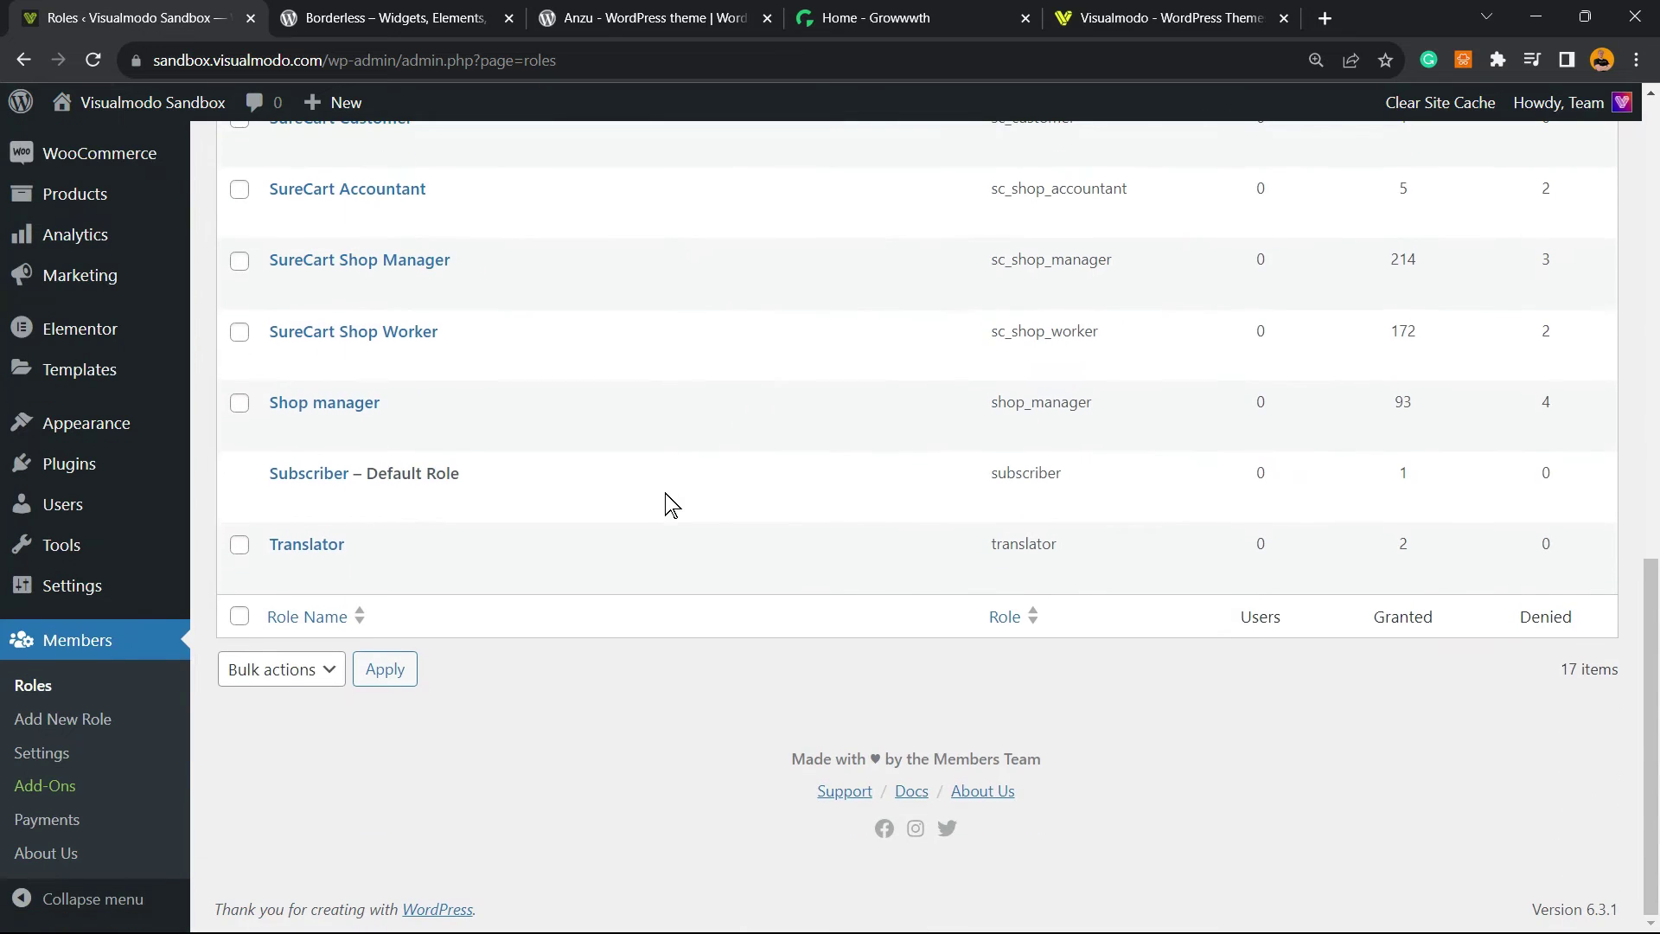
scroll(669, 503, up, 4)
scroll(668, 504, up, 4)
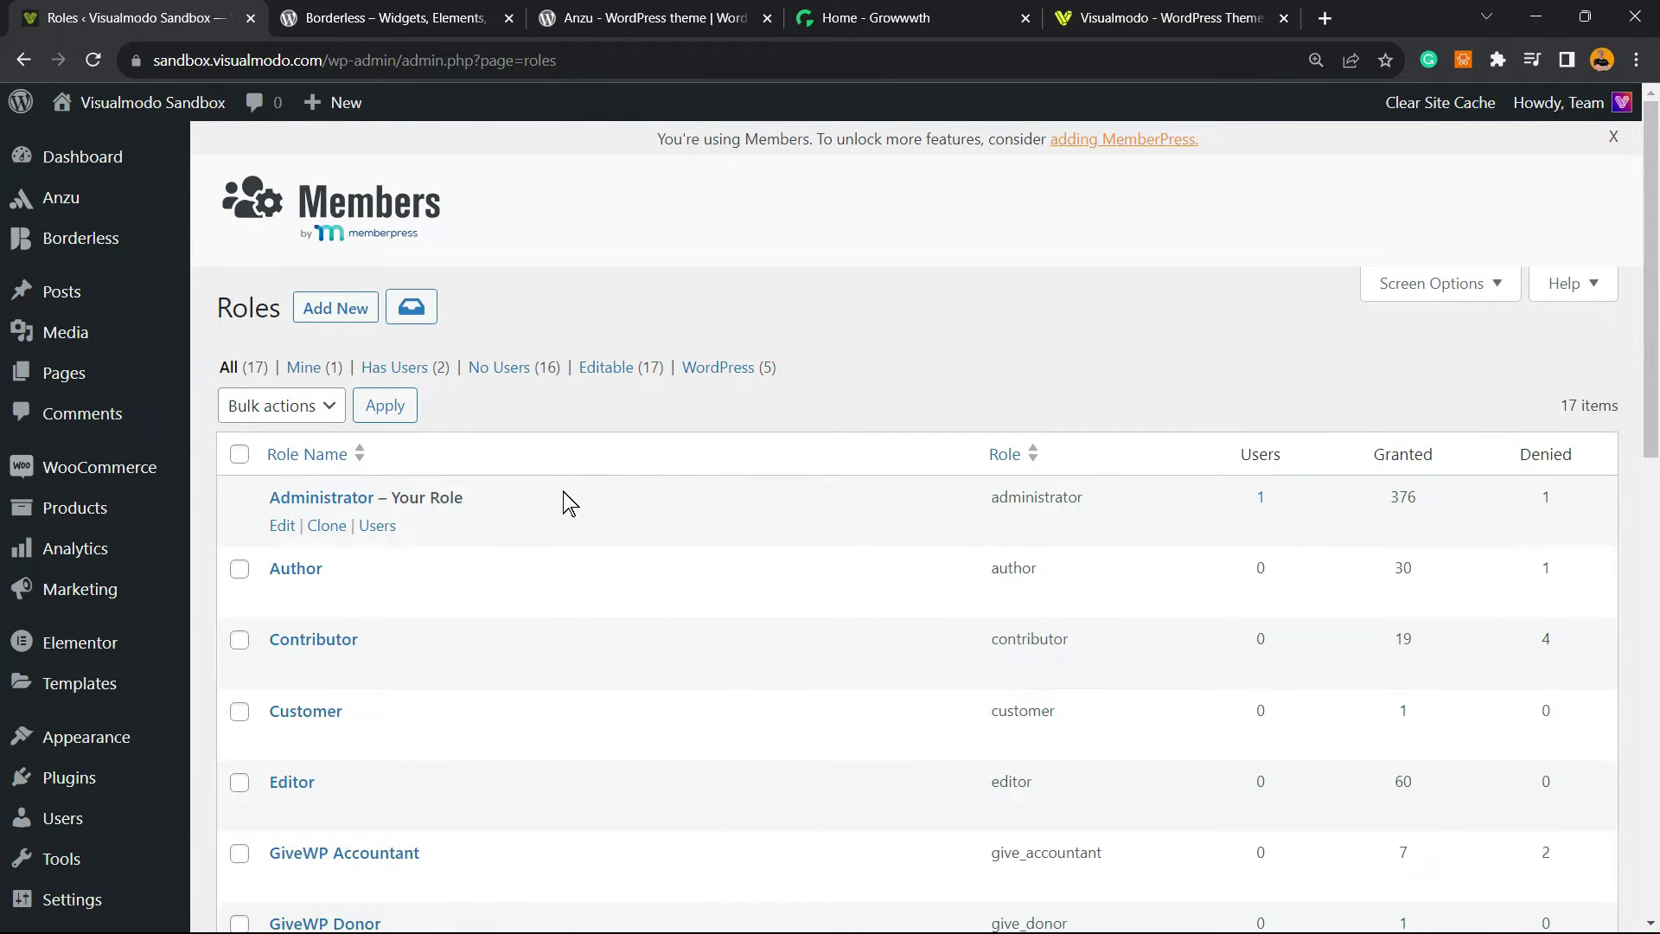
scroll(564, 520, down, 2)
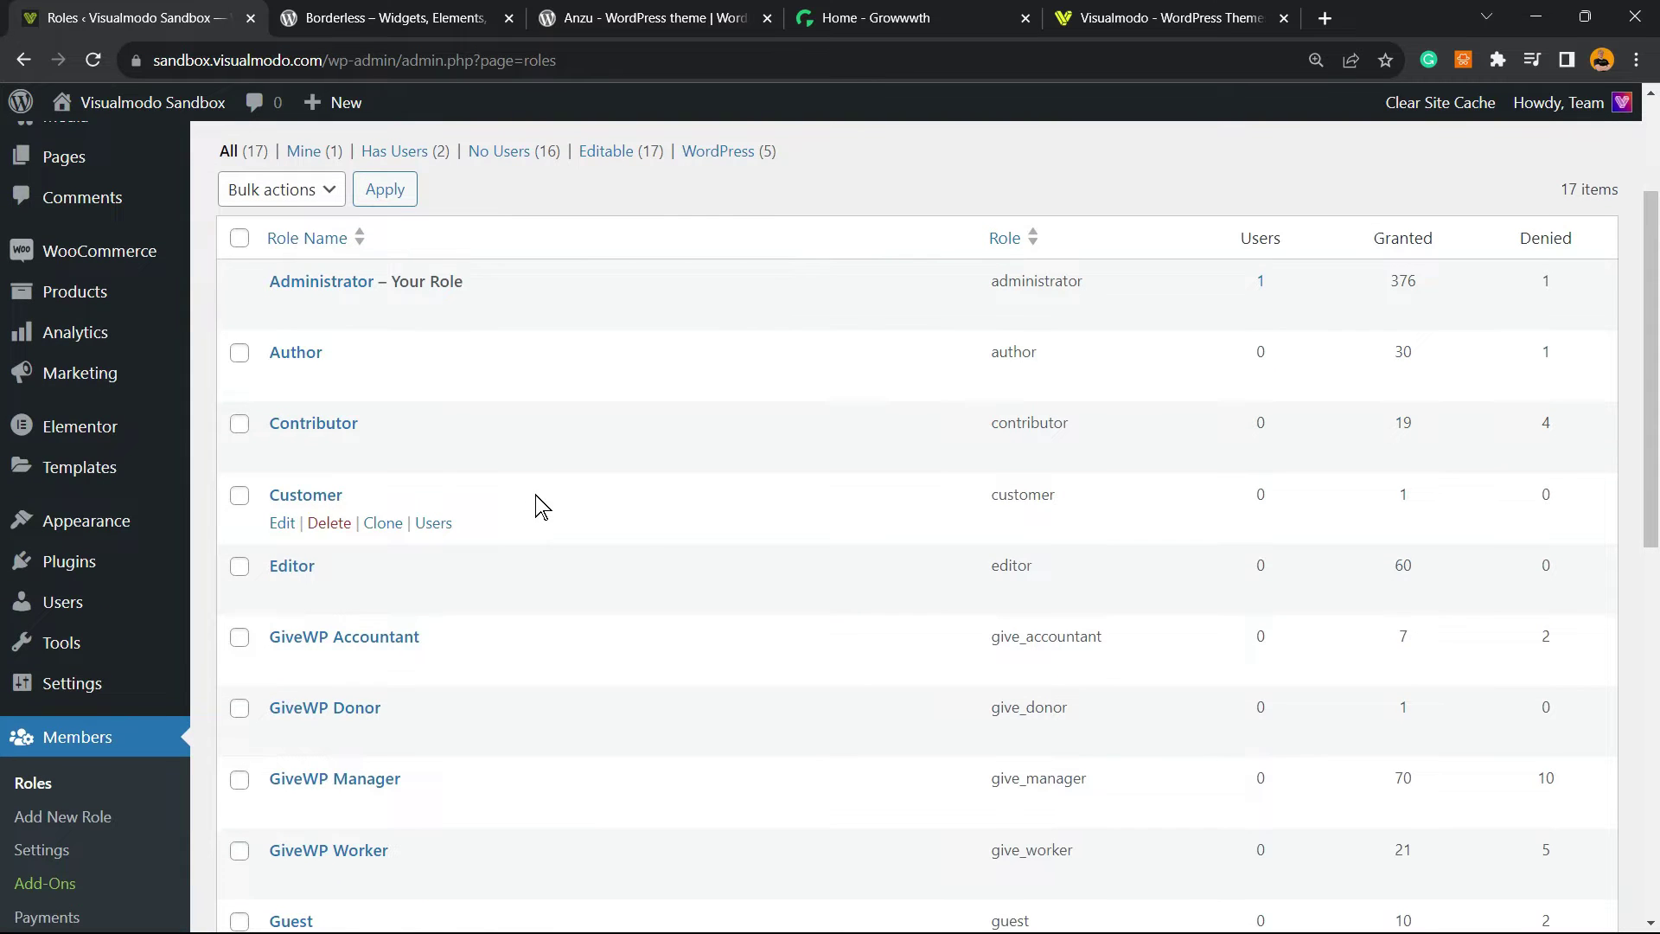
scroll(536, 505, down, 2)
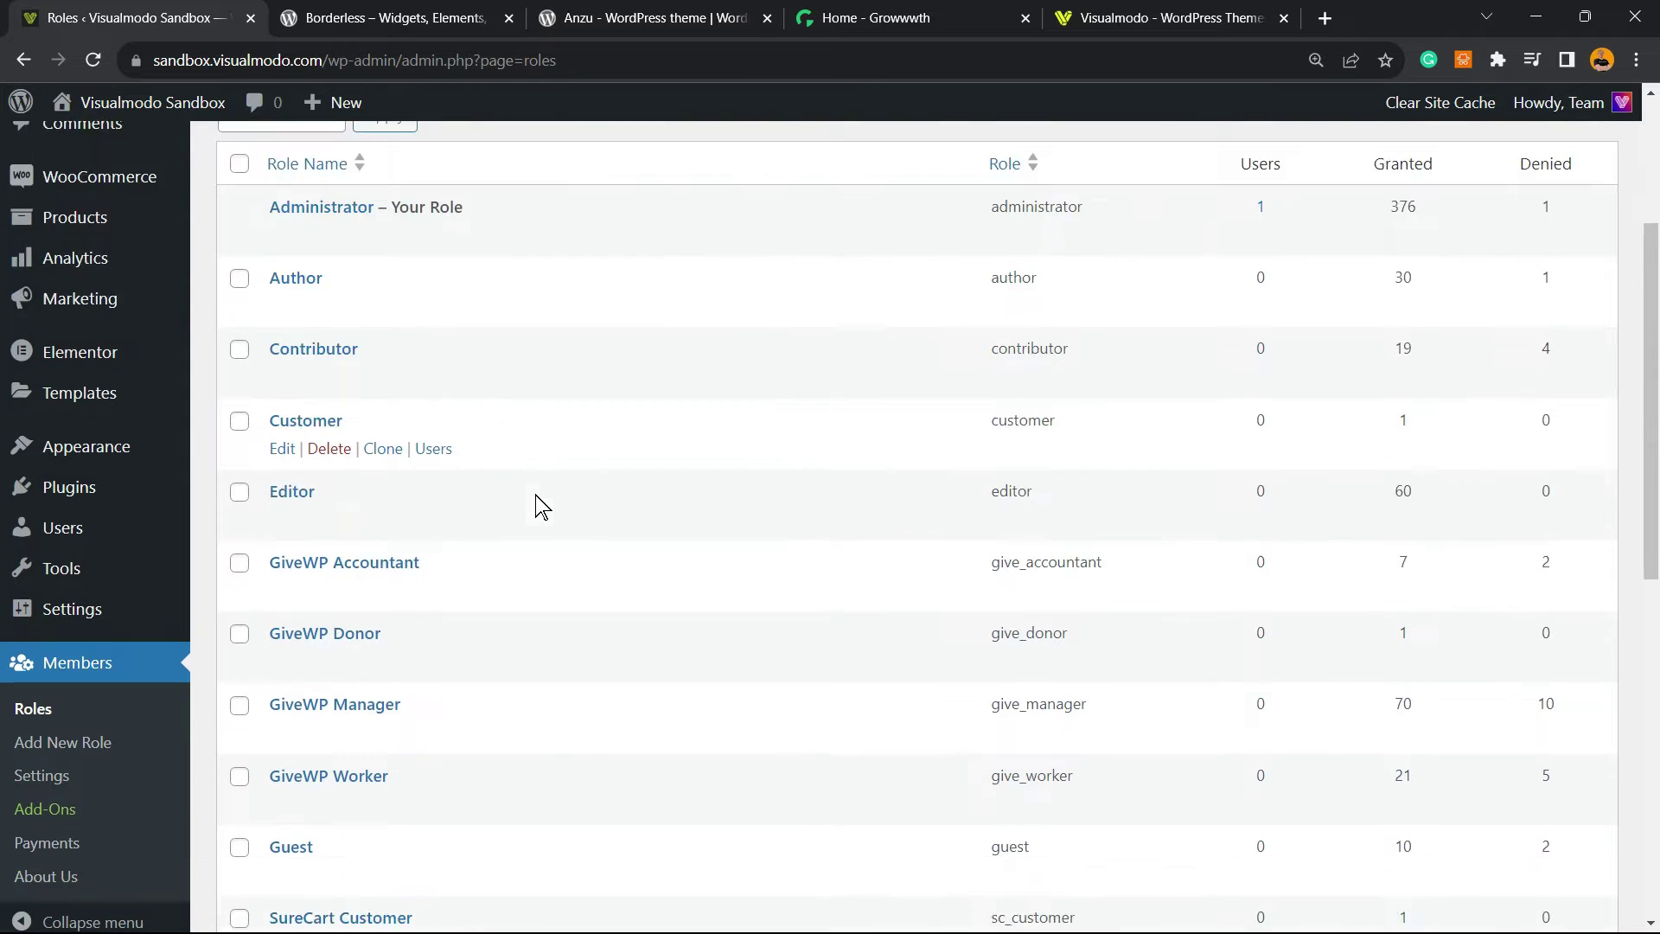
scroll(524, 543, down, 2)
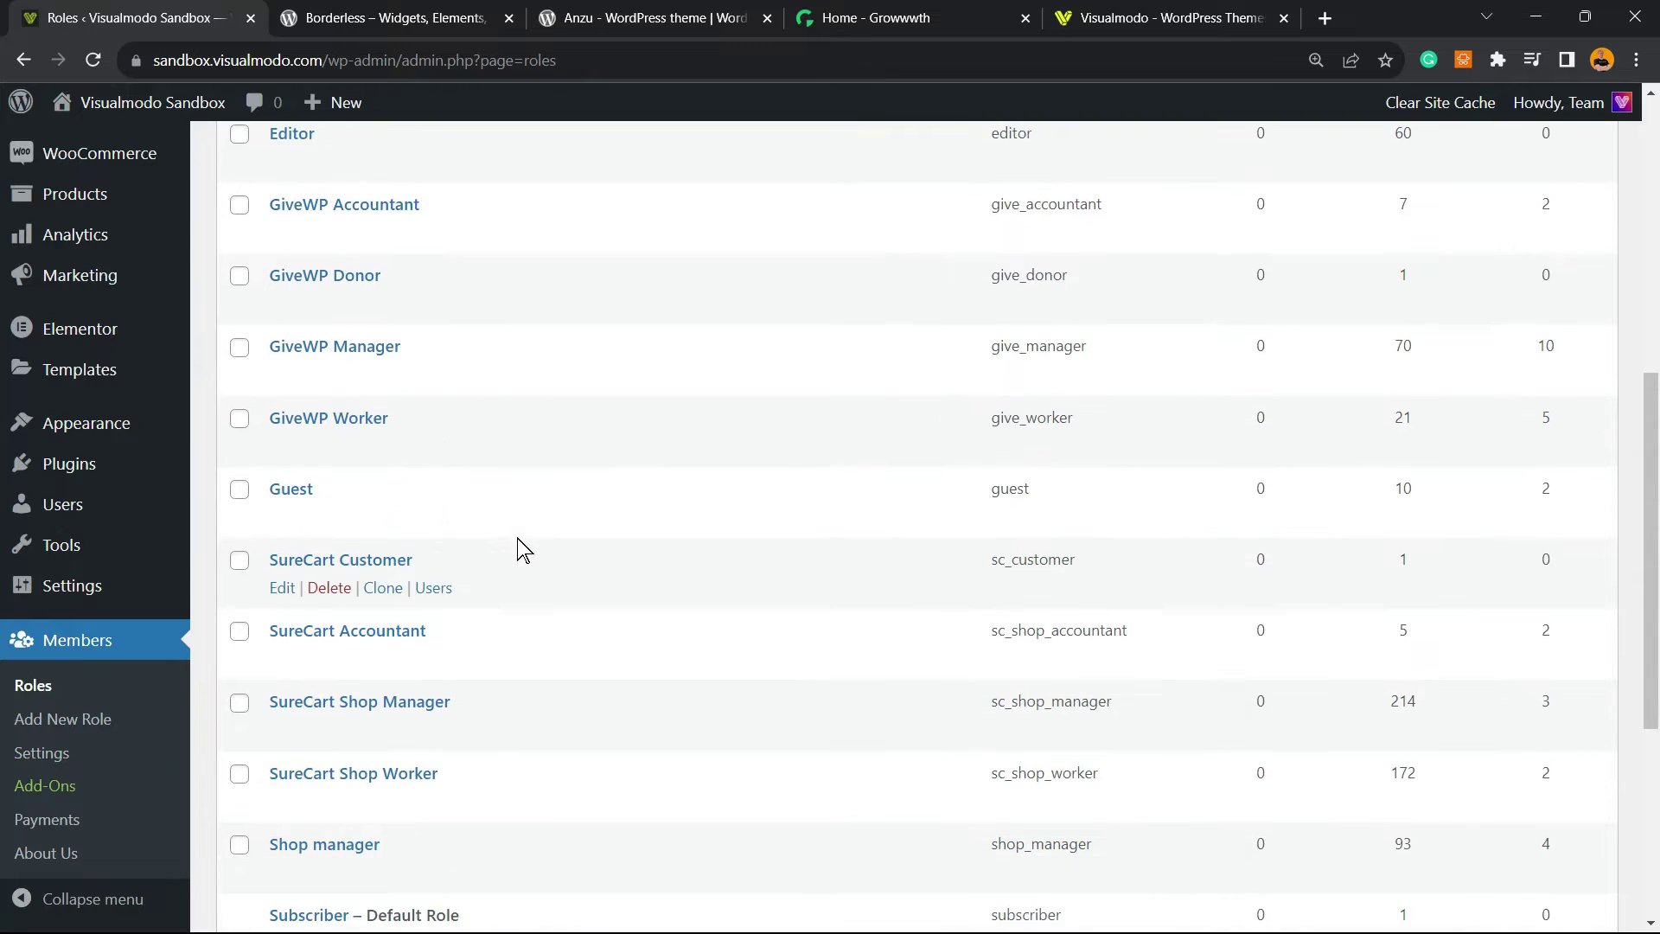
scroll(489, 558, down, 2)
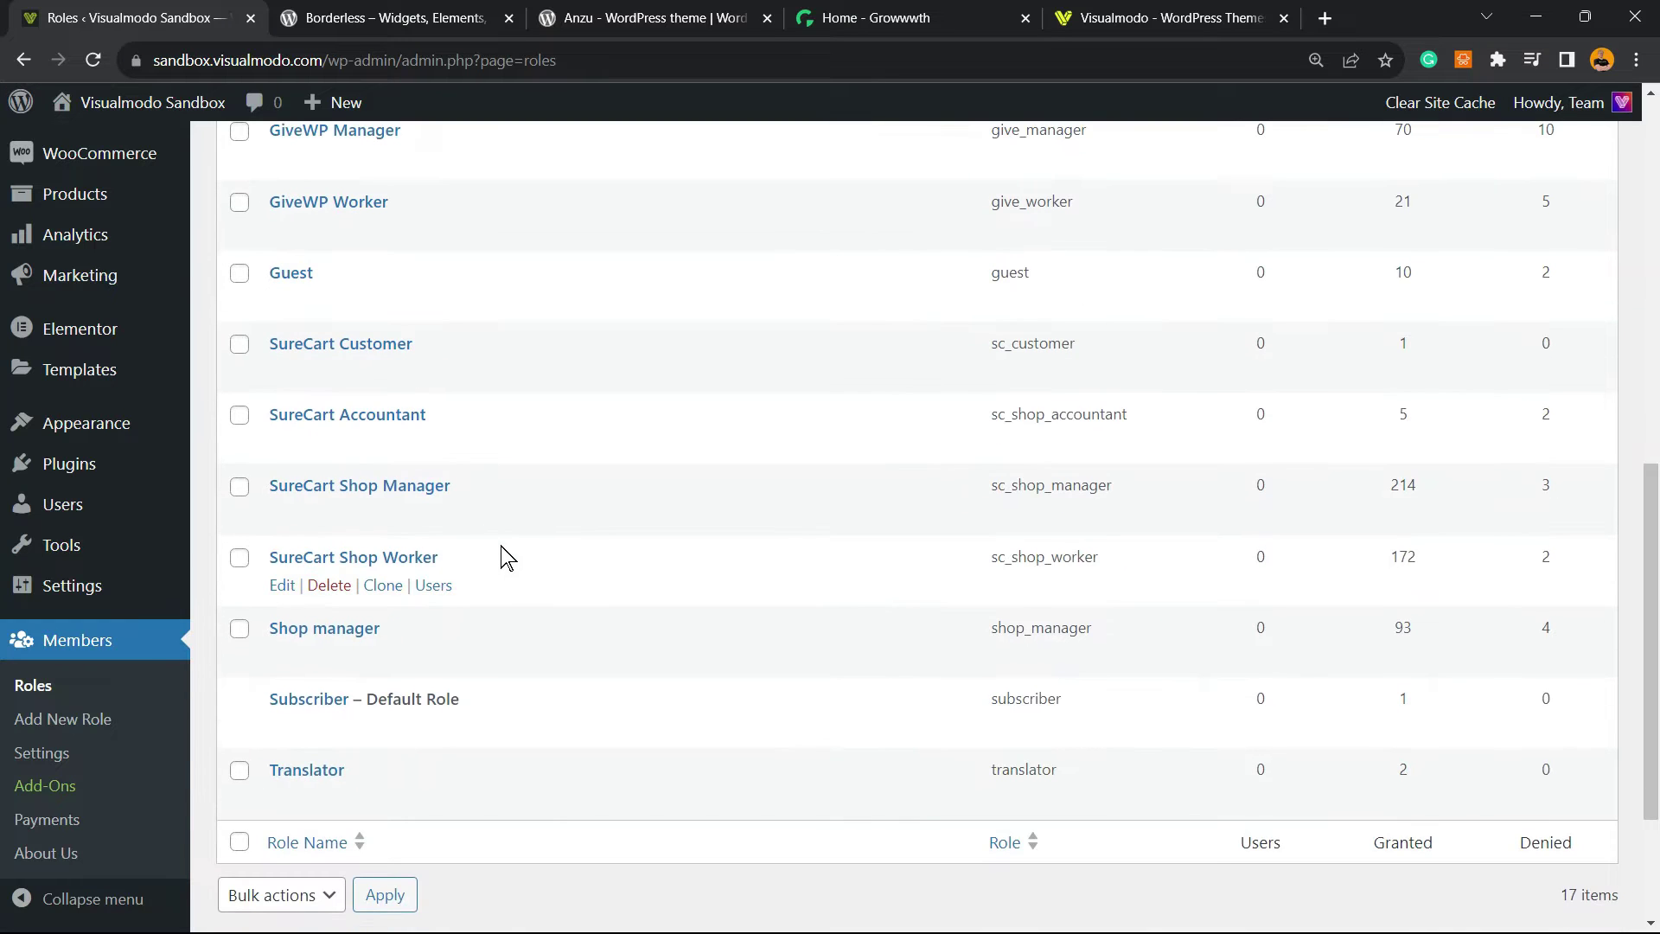
scroll(506, 558, up, 6)
scroll(509, 561, up, 2)
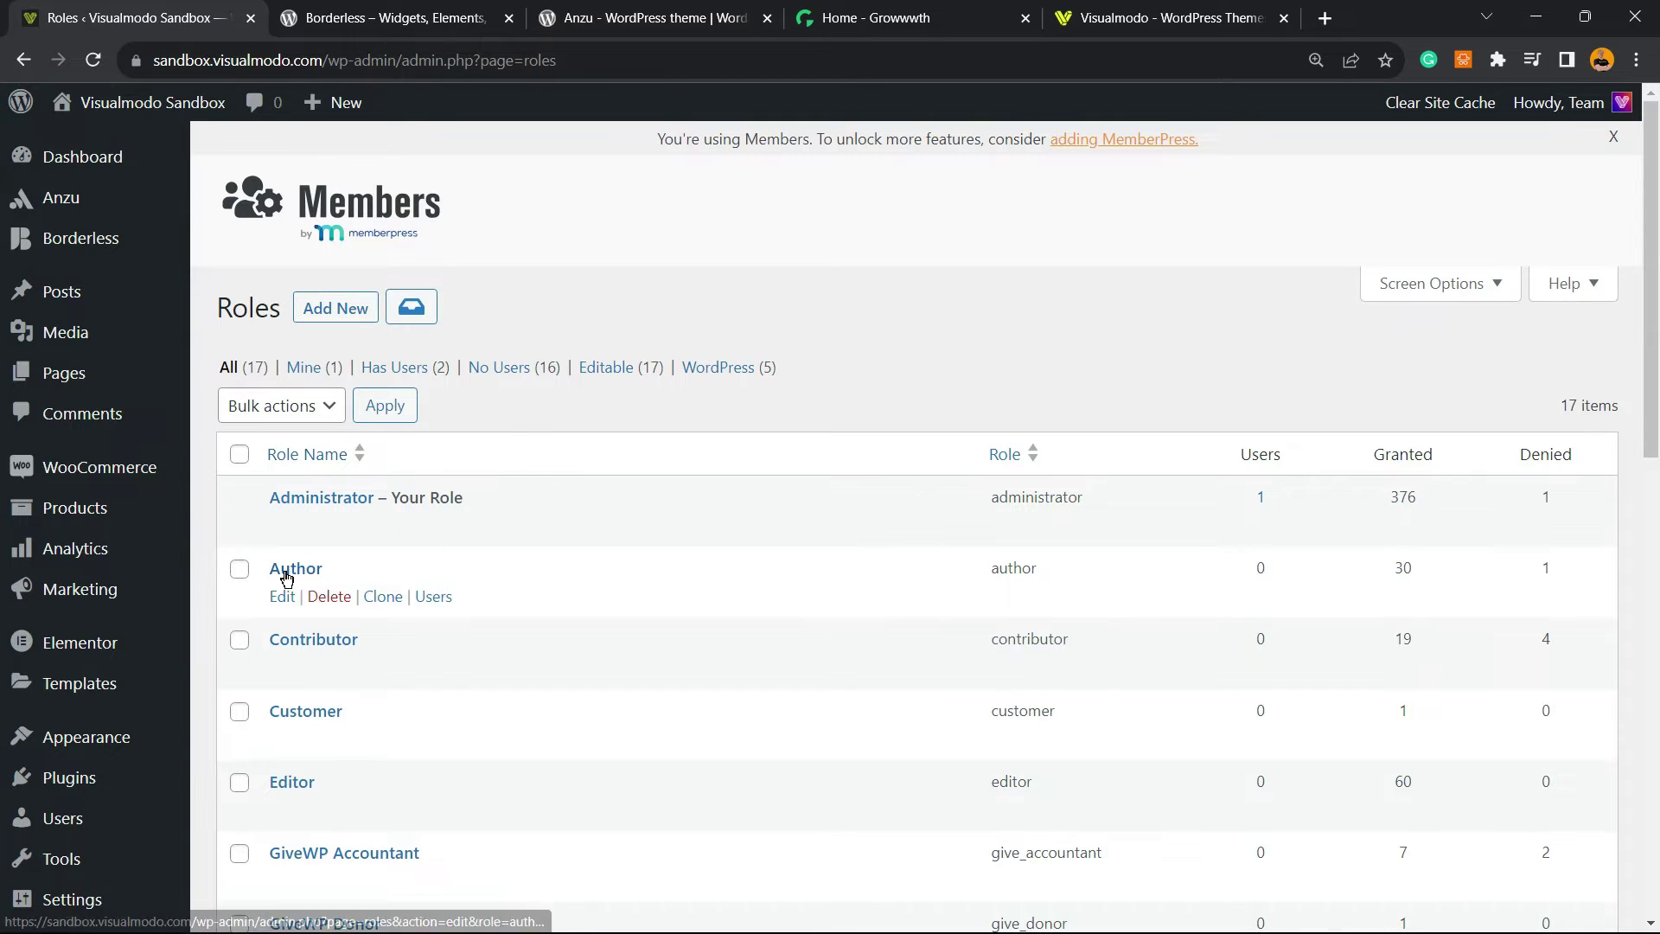
mouse_move(299, 571)
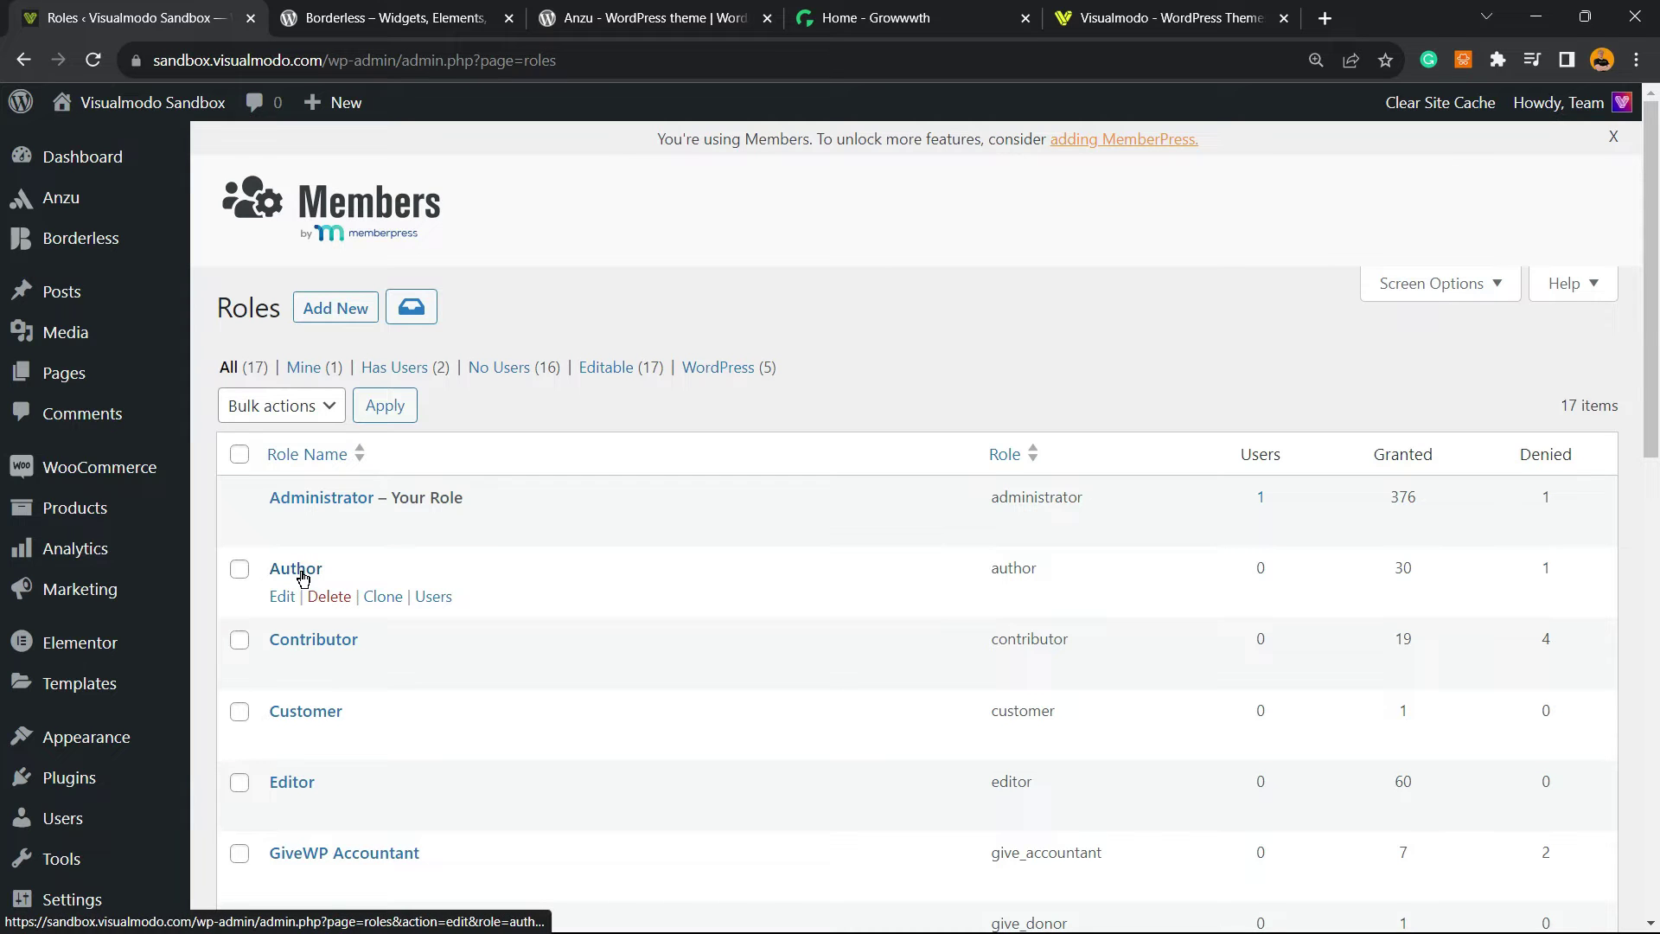
Open the Author role's edit page from the Roles list.
click(300, 571)
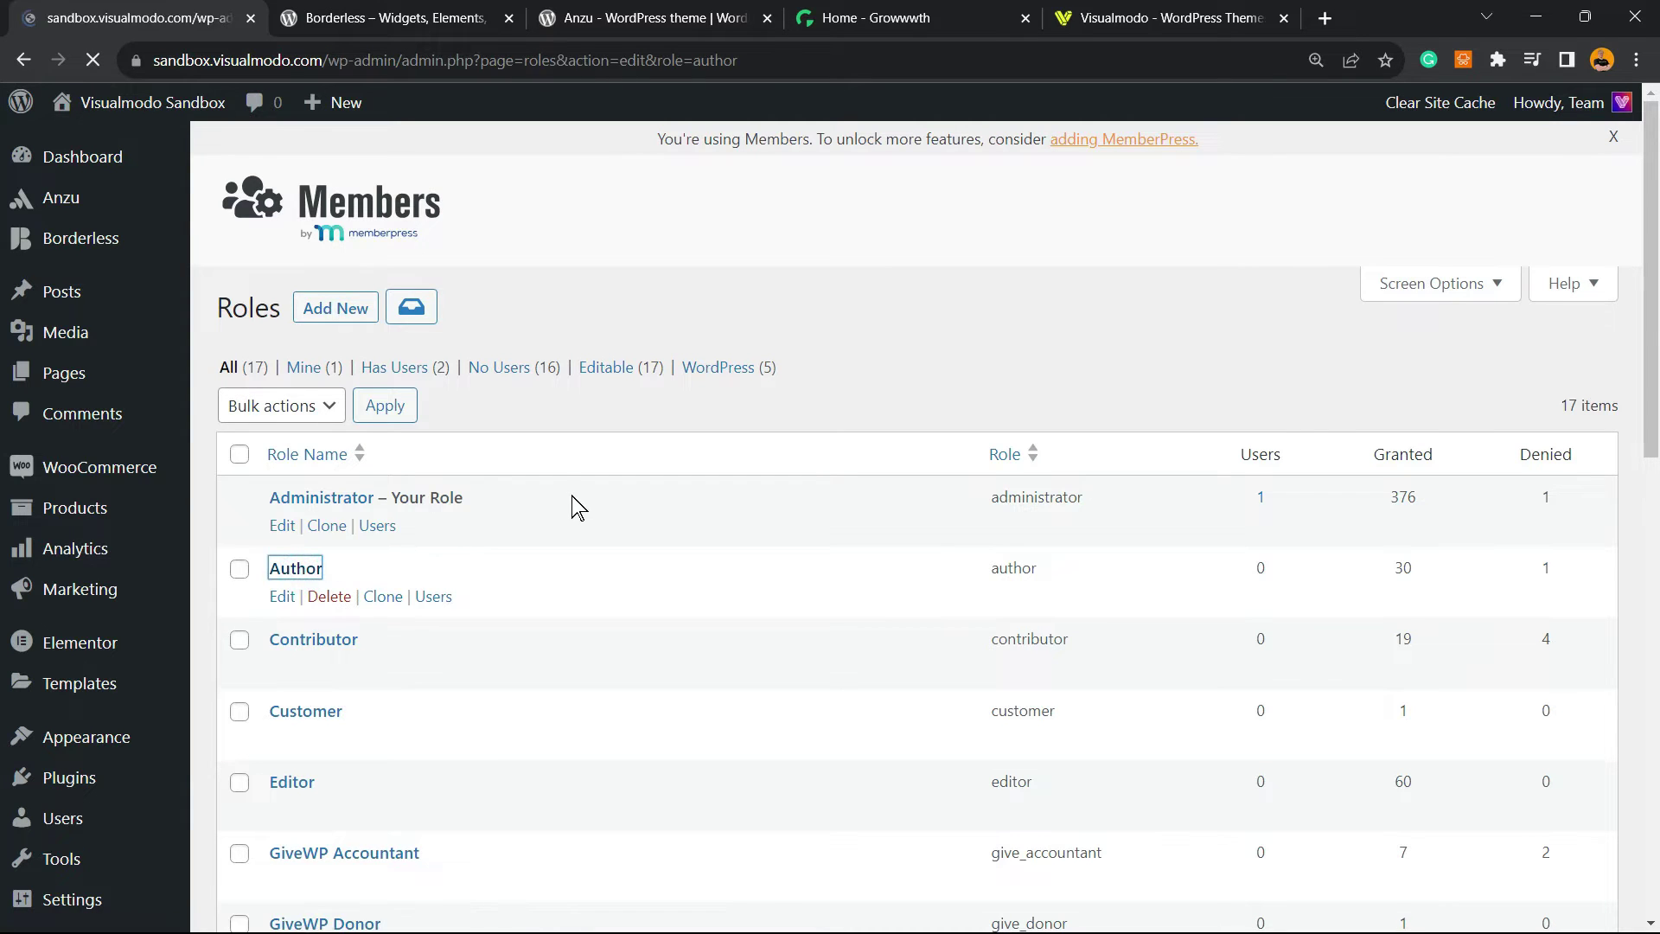
scroll(580, 505, down, 2)
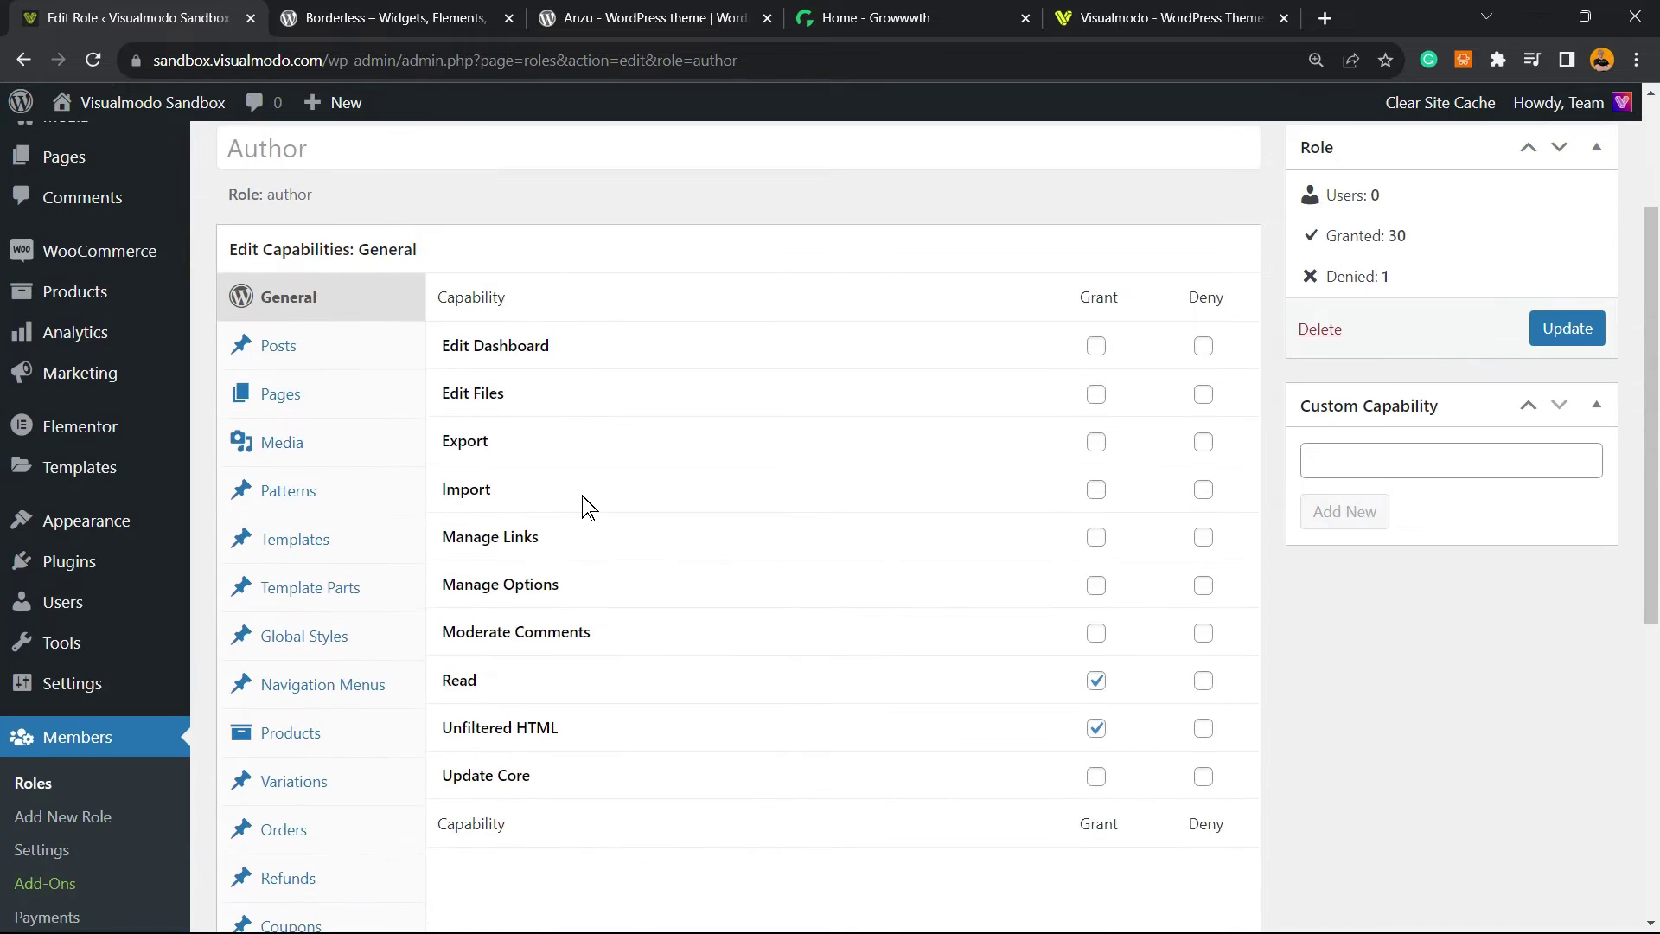
scroll(494, 526, down, 3)
scroll(352, 588, up, 2)
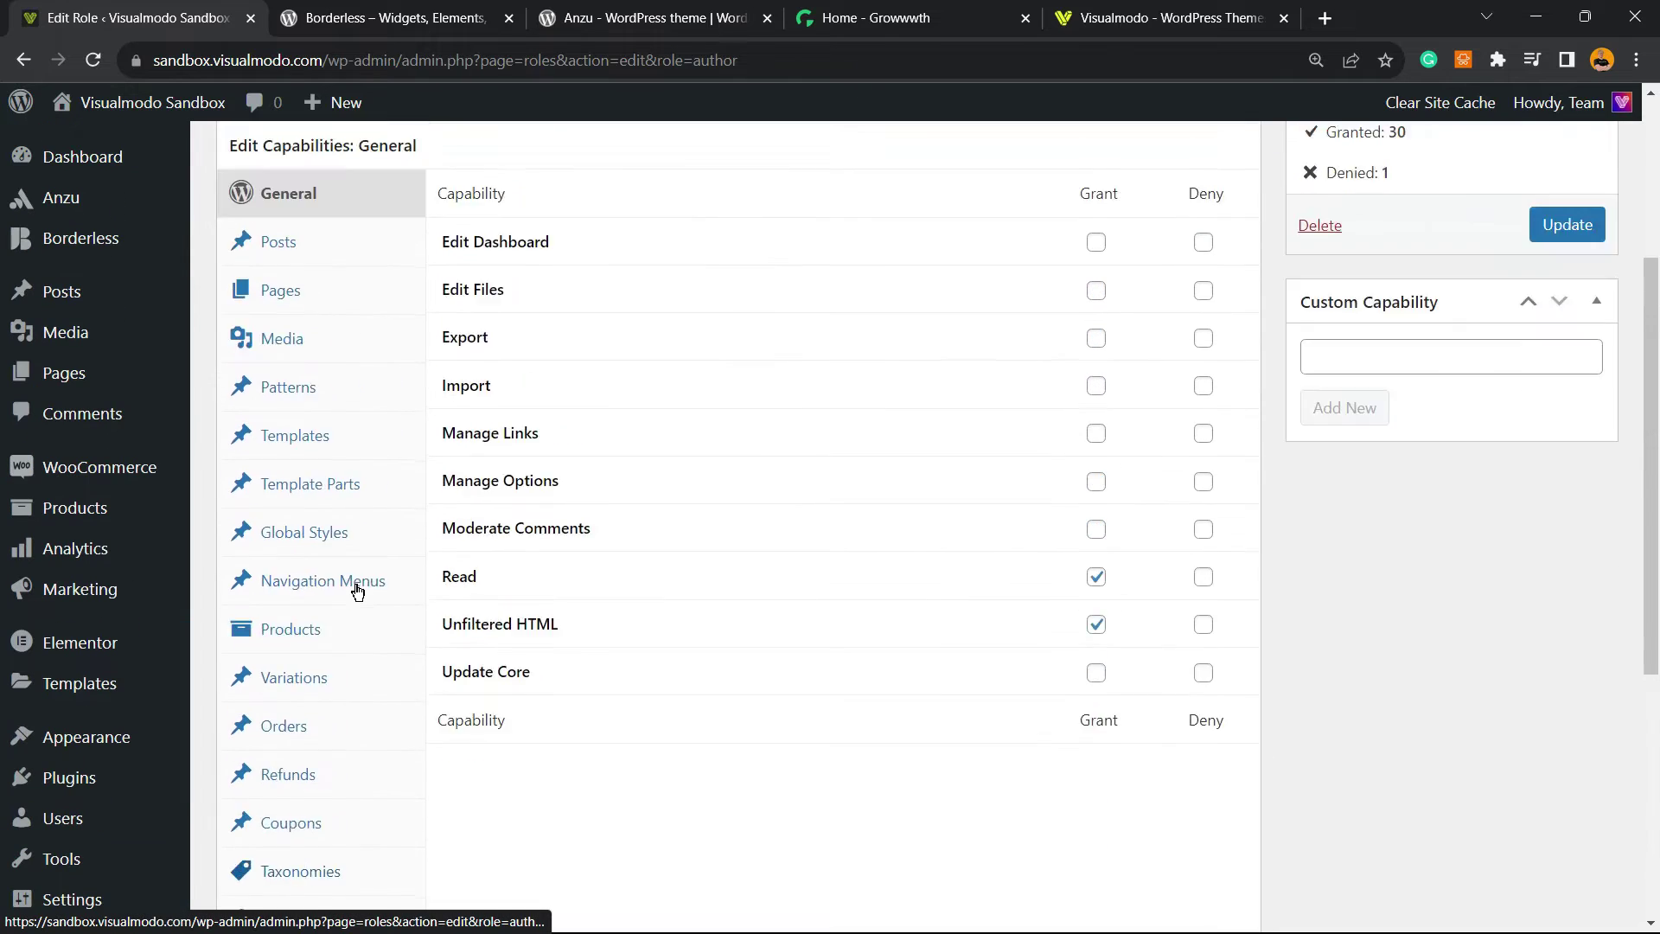
scroll(355, 590, up, 3)
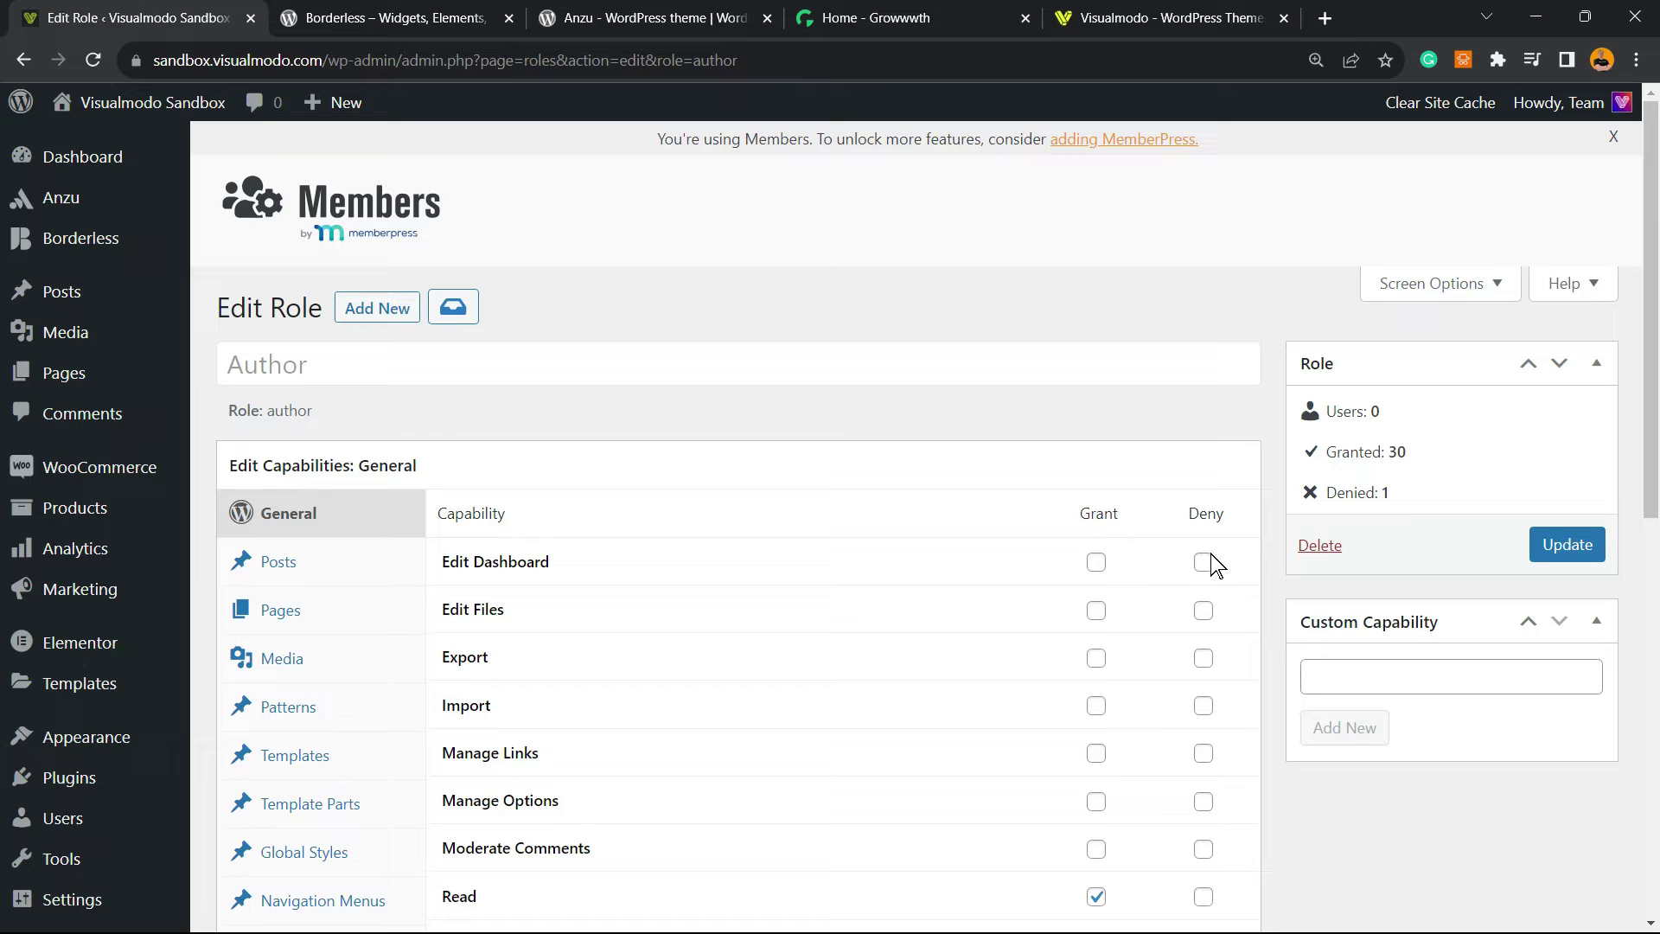
scroll(937, 611, down, 2)
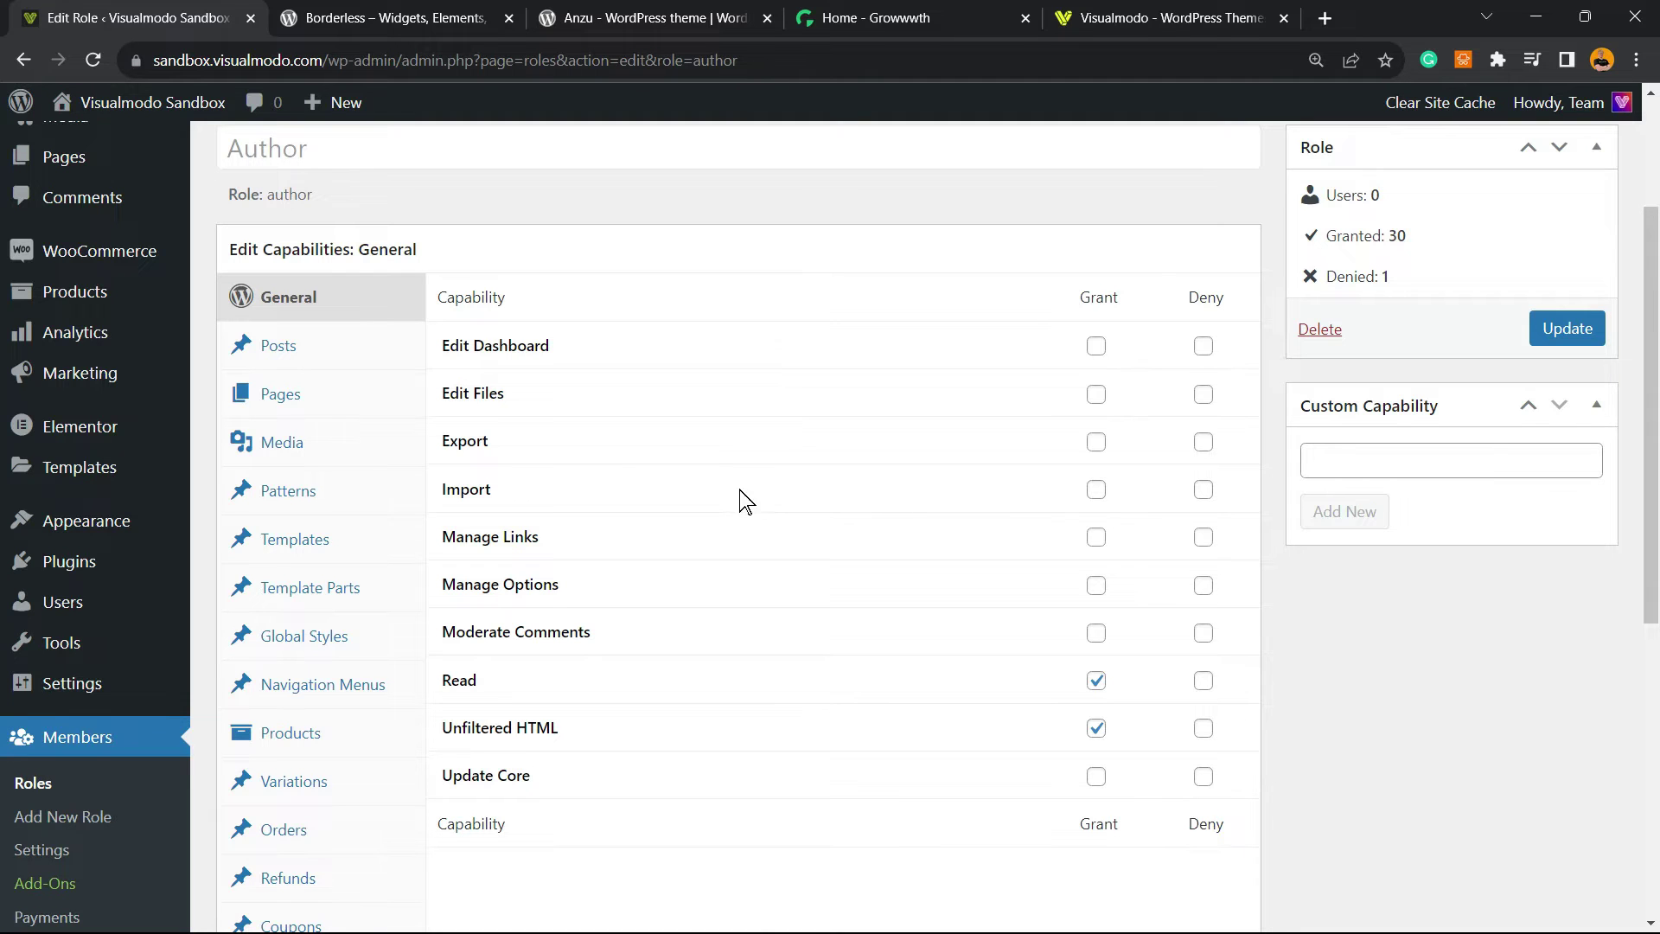
scroll(797, 492, down, 2)
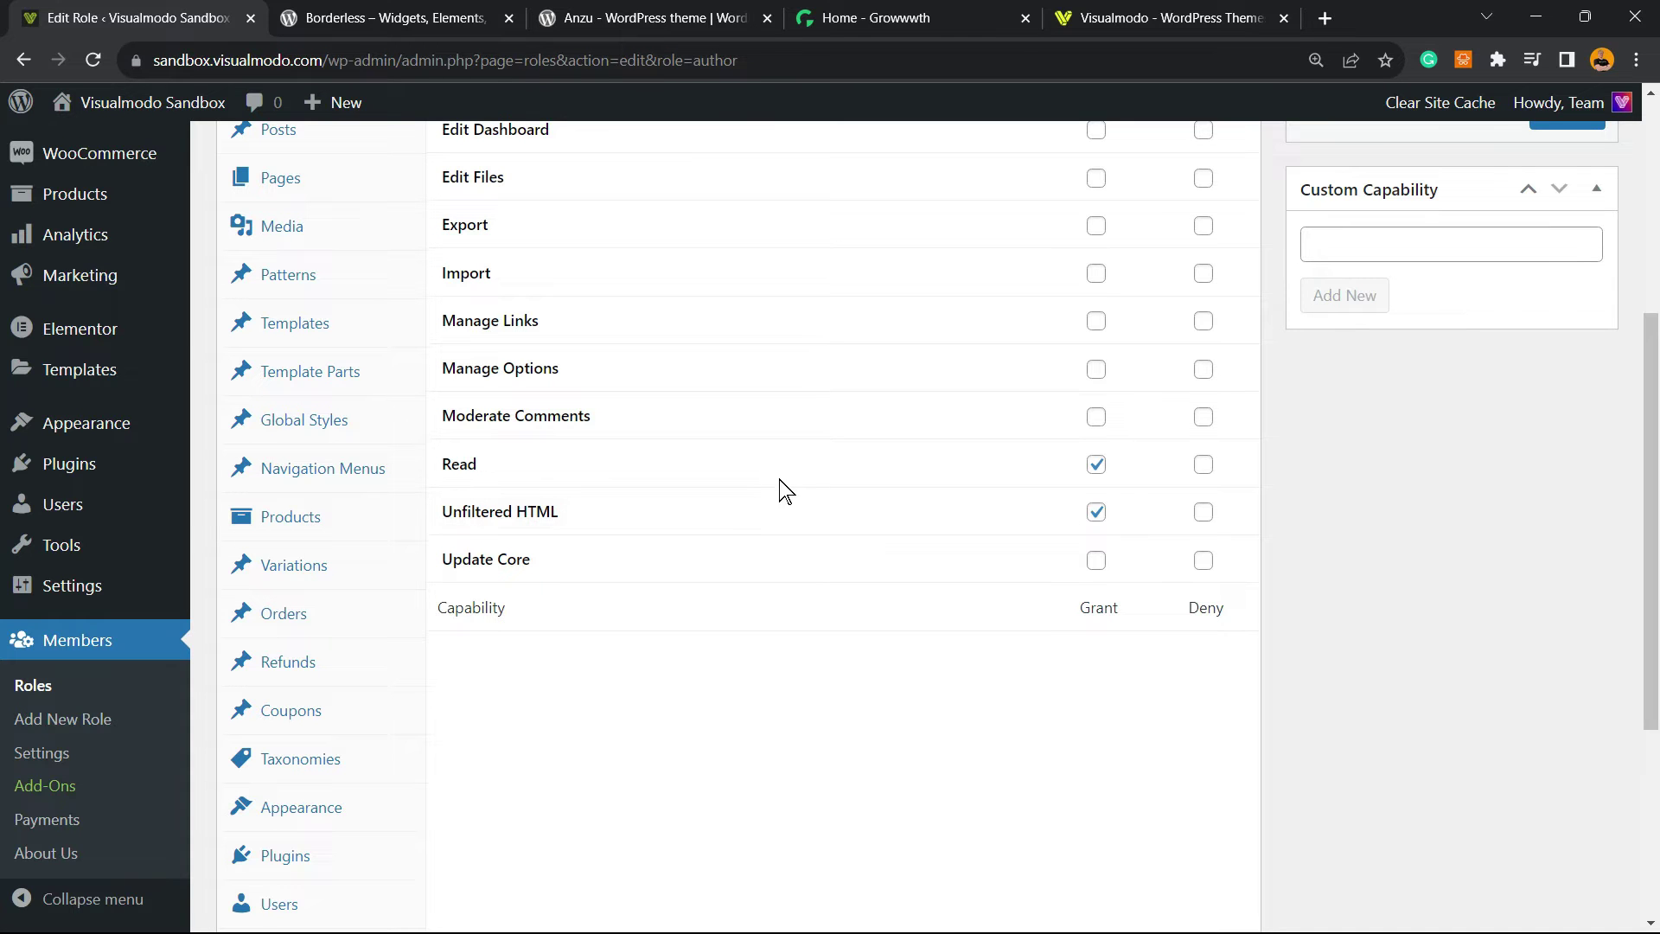
scroll(452, 536, up, 2)
View the Author role's capability tabs from Posts through Global Styles, then return to General.
click(305, 345)
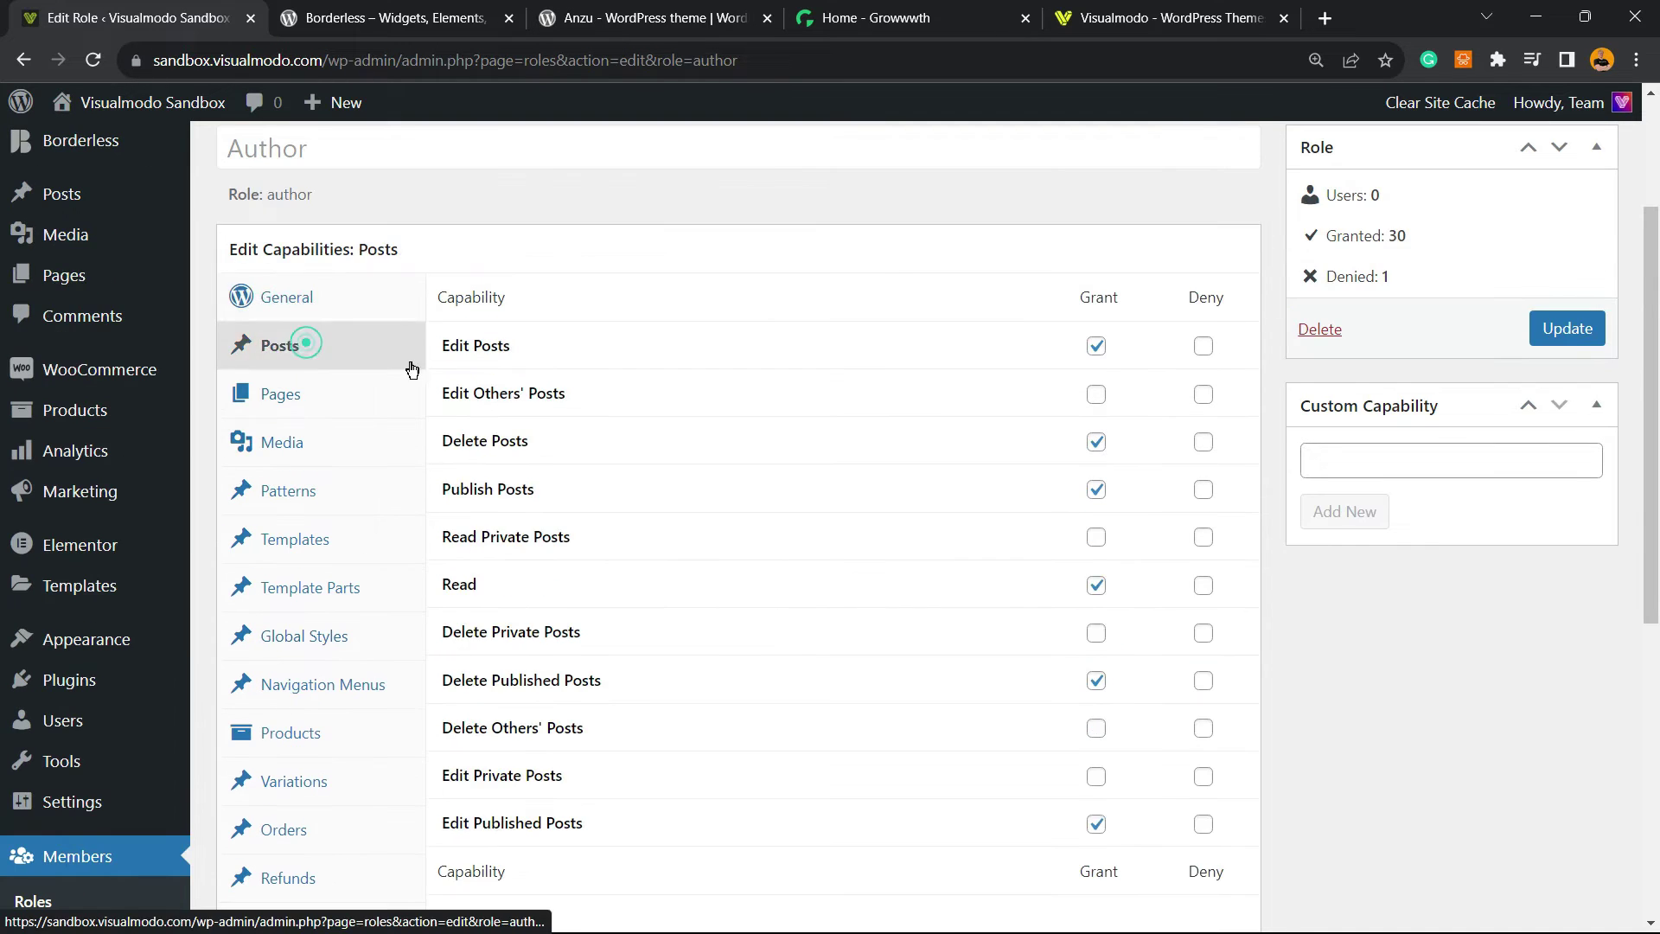
scroll(304, 361, up, 2)
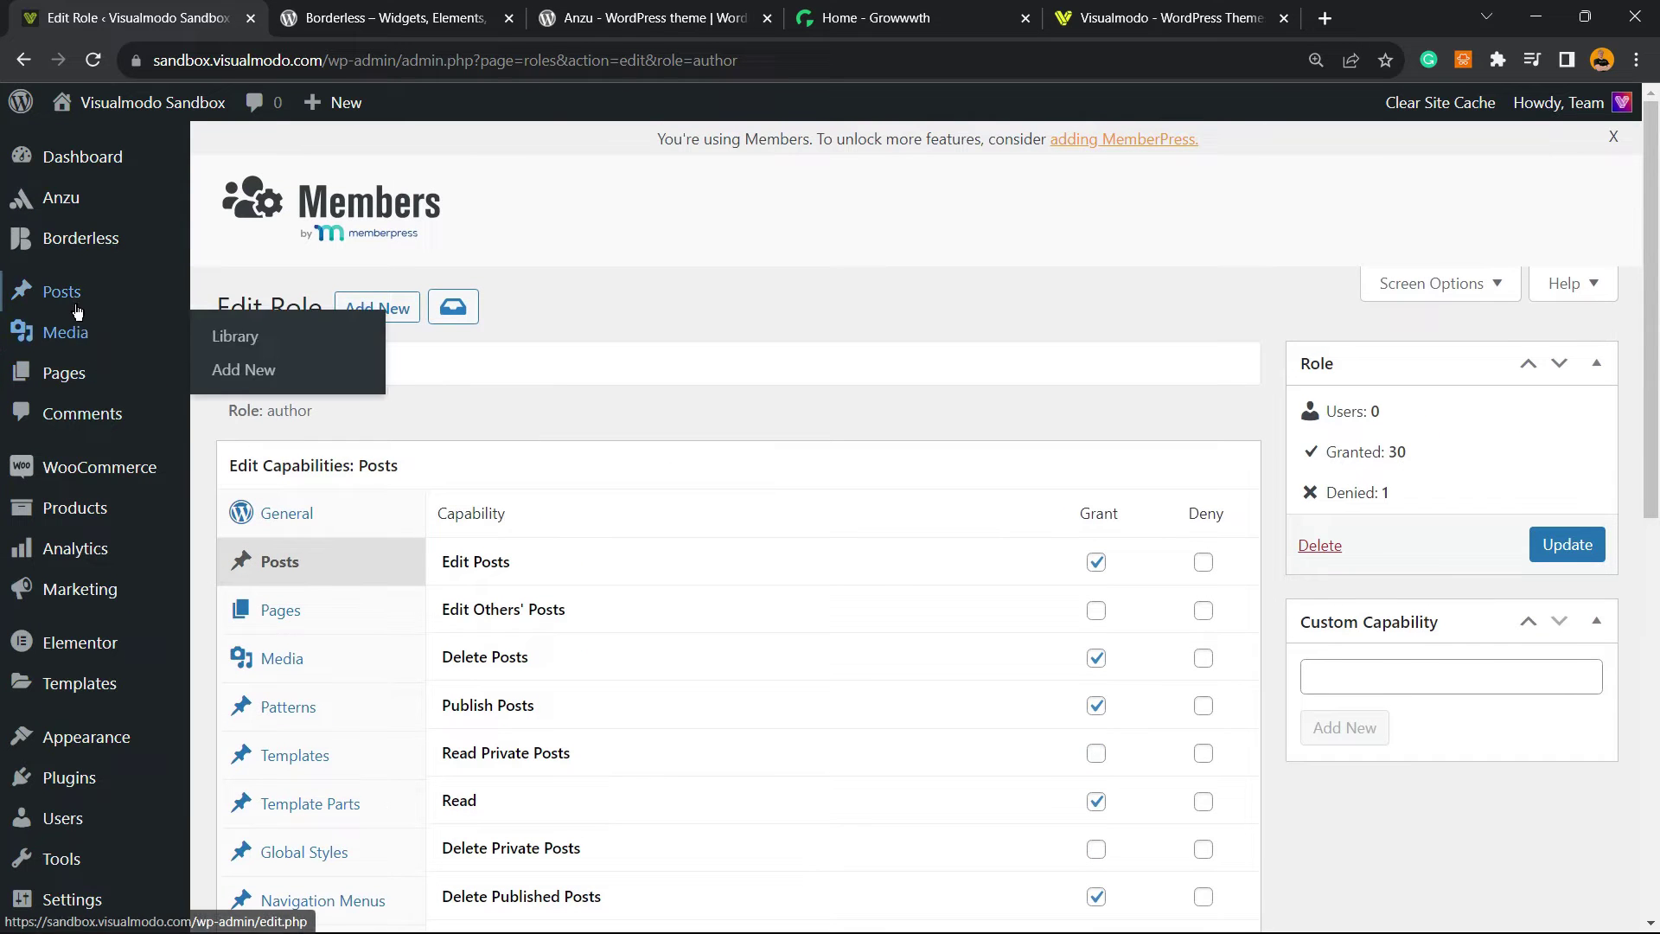
scroll(705, 427, down, 3)
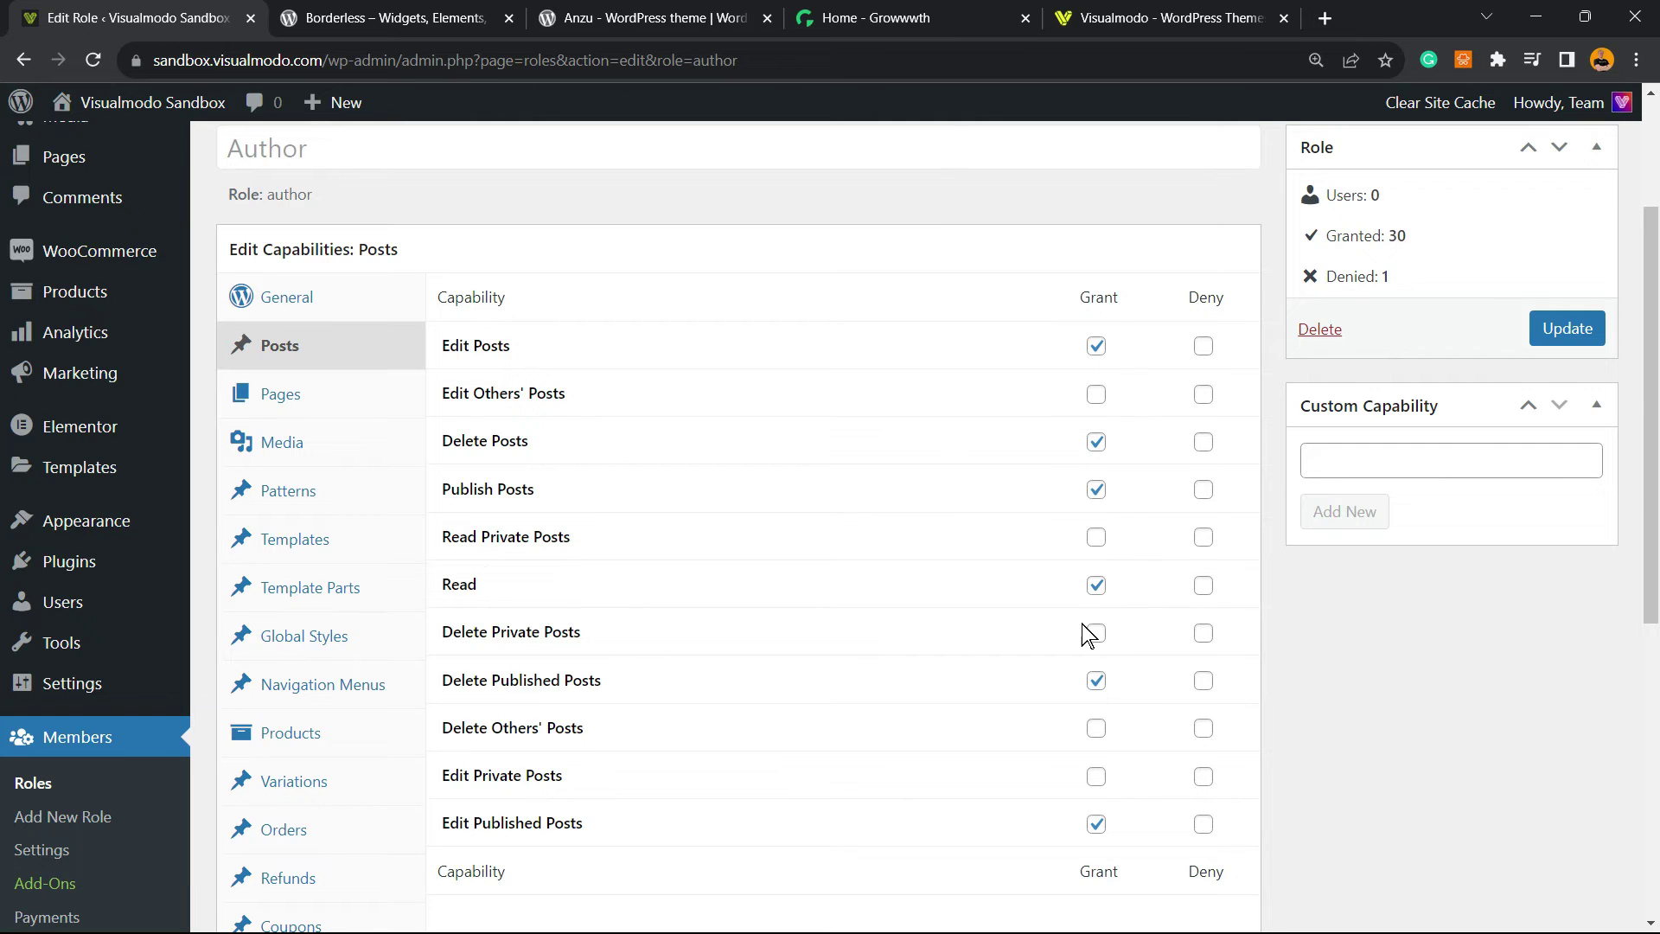
scroll(1083, 637, down, 1)
scroll(594, 451, down, 2)
scroll(369, 497, up, 3)
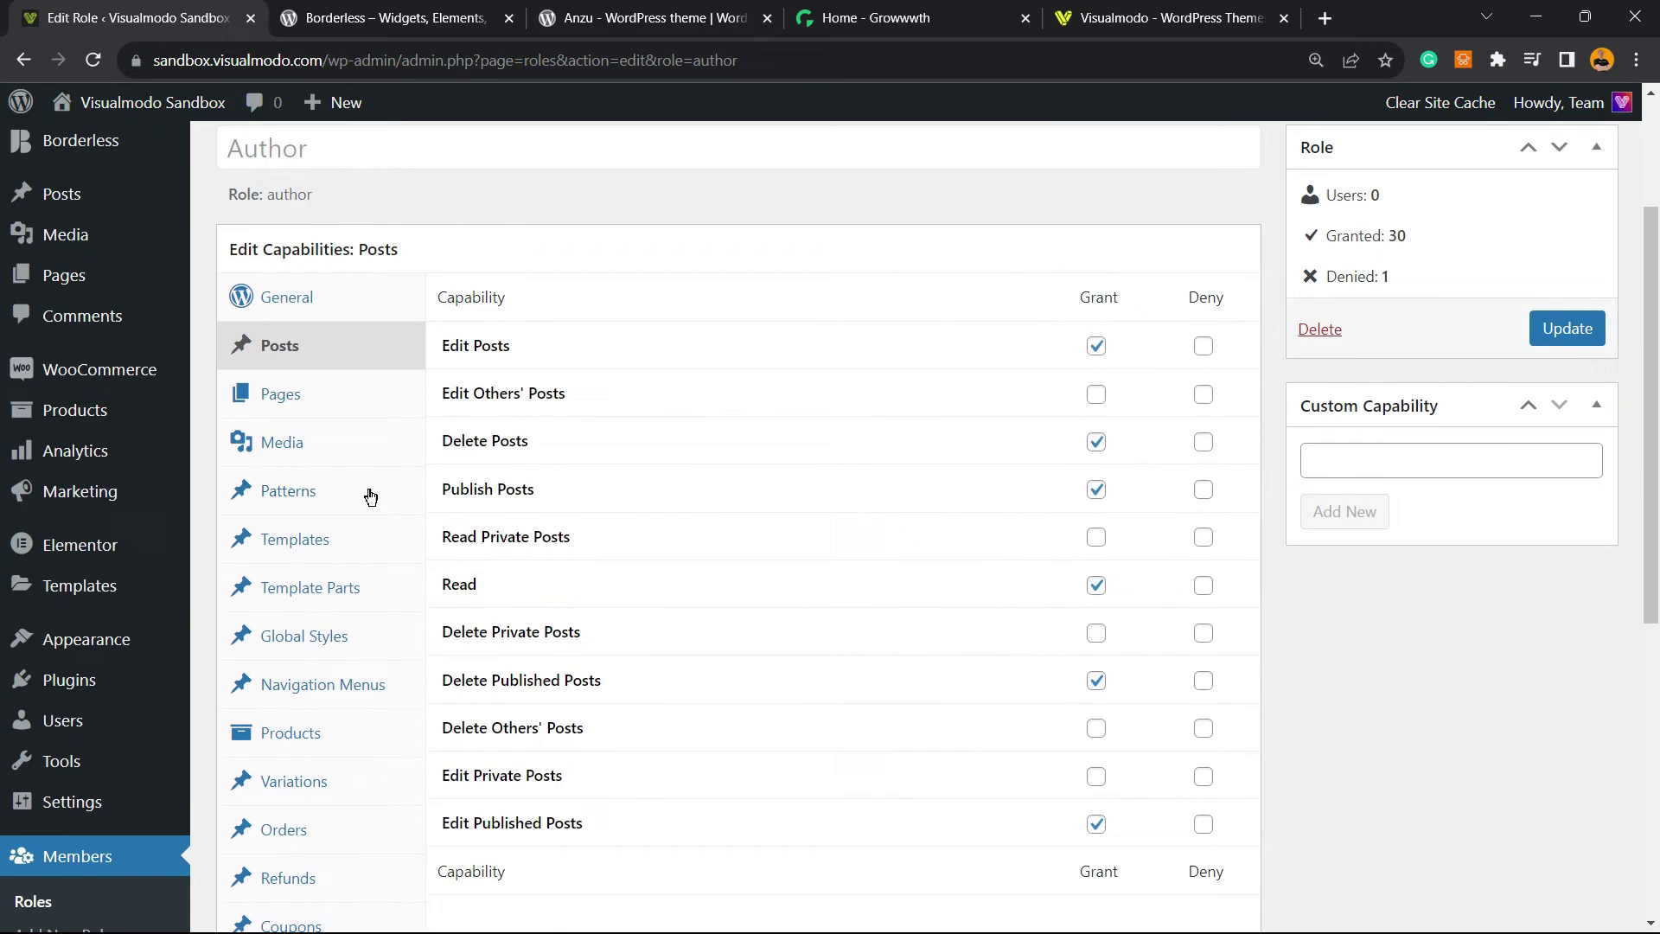
click(297, 396)
click(385, 445)
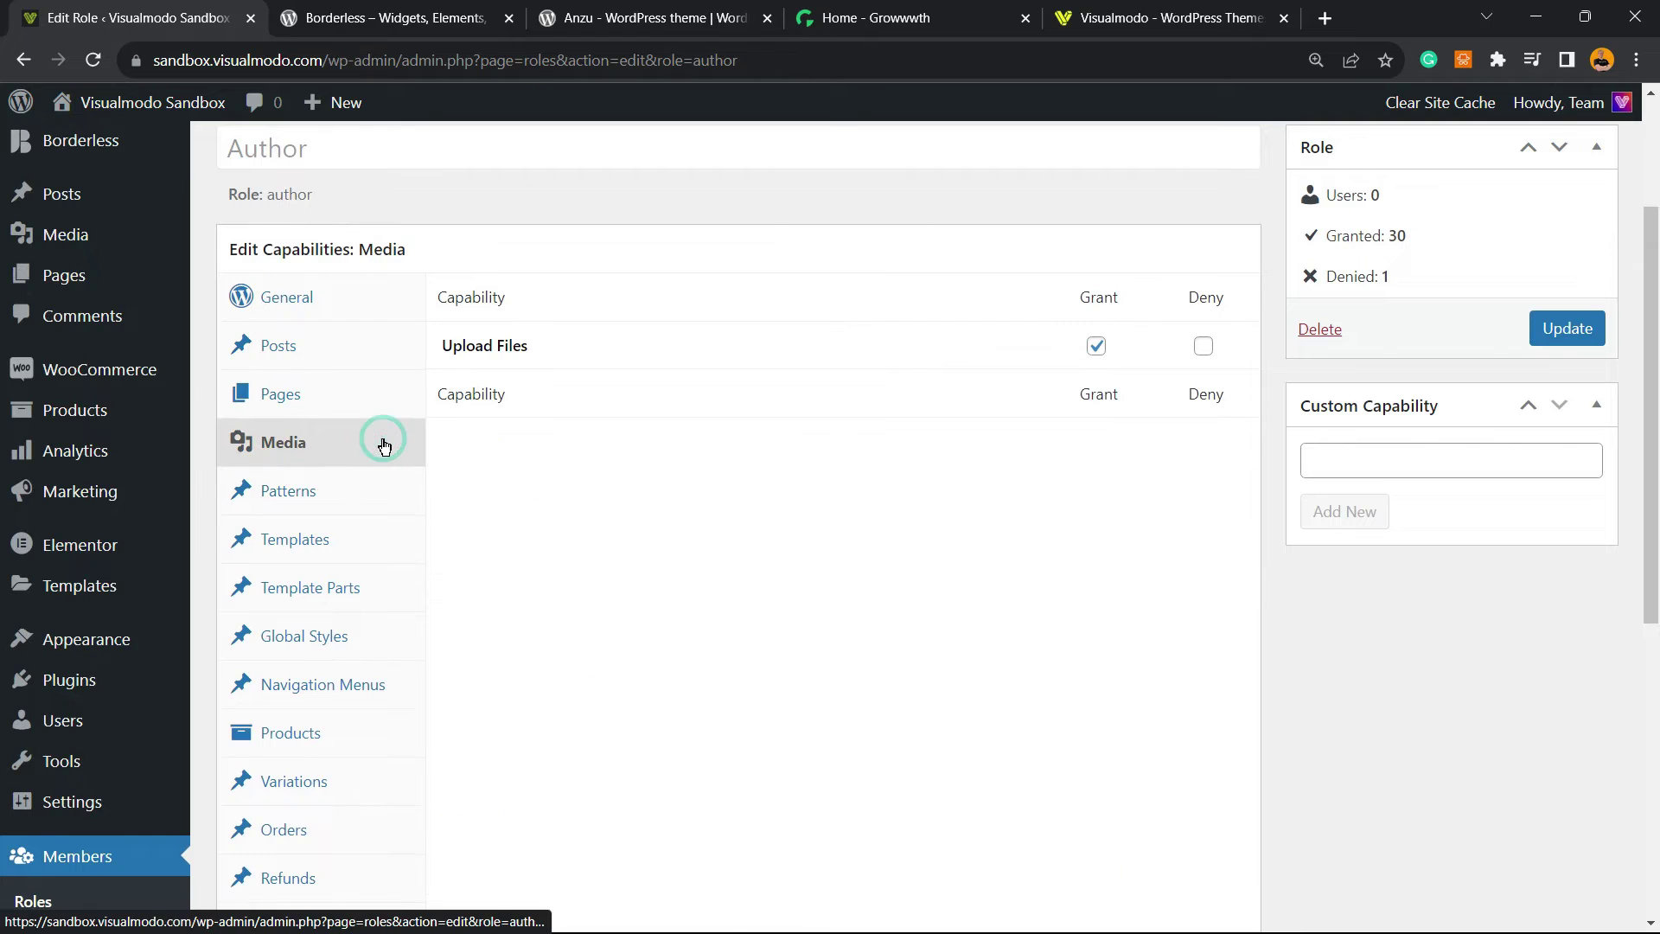
click(361, 482)
click(353, 550)
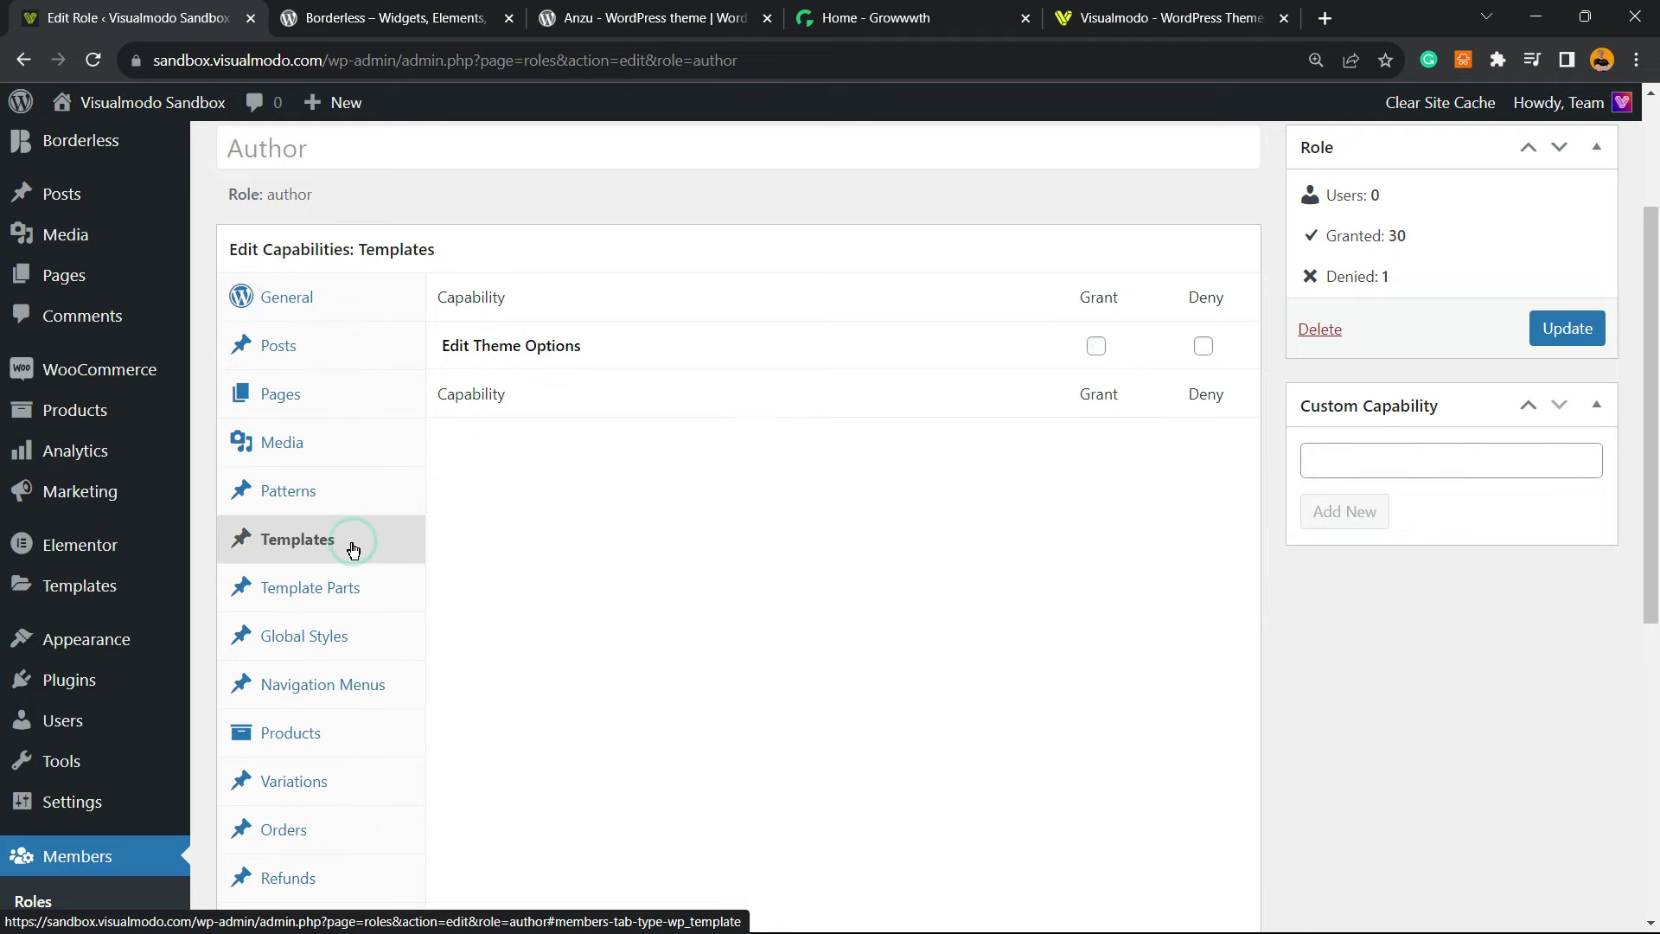
click(348, 586)
click(363, 644)
scroll(389, 636, down, 1)
scroll(320, 541, down, 1)
scroll(416, 563, down, 2)
scroll(325, 577, down, 1)
scroll(326, 577, up, 3)
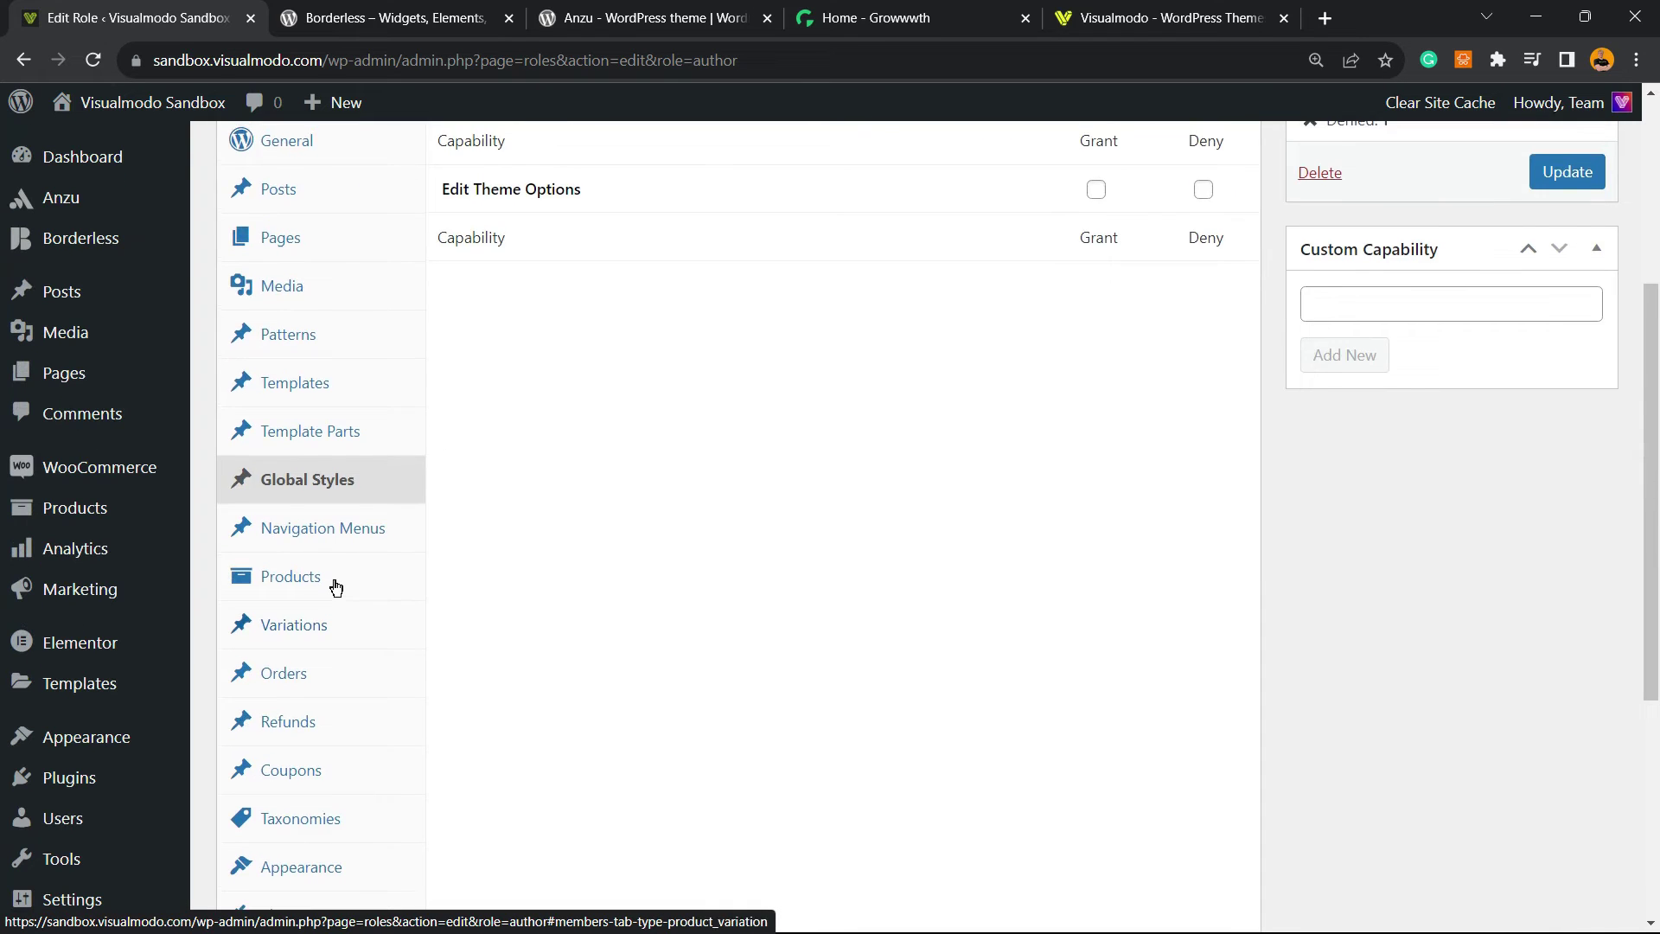
scroll(333, 585, up, 3)
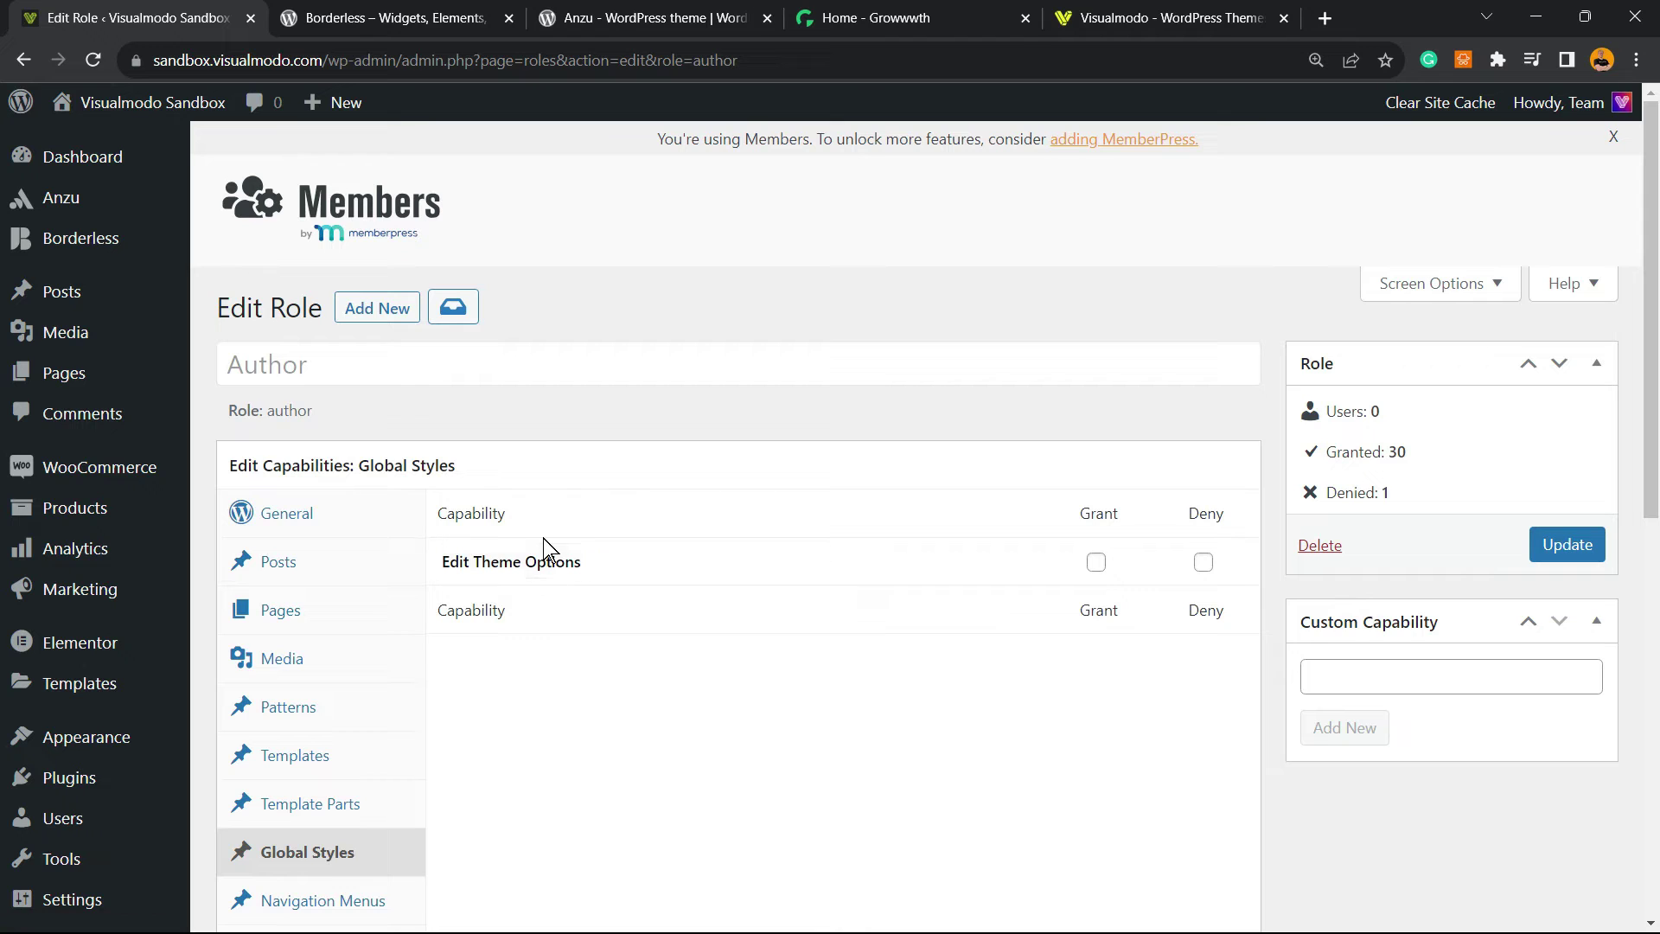
click(324, 516)
Save the Author role with Update, then go back to the Roles list.
click(327, 562)
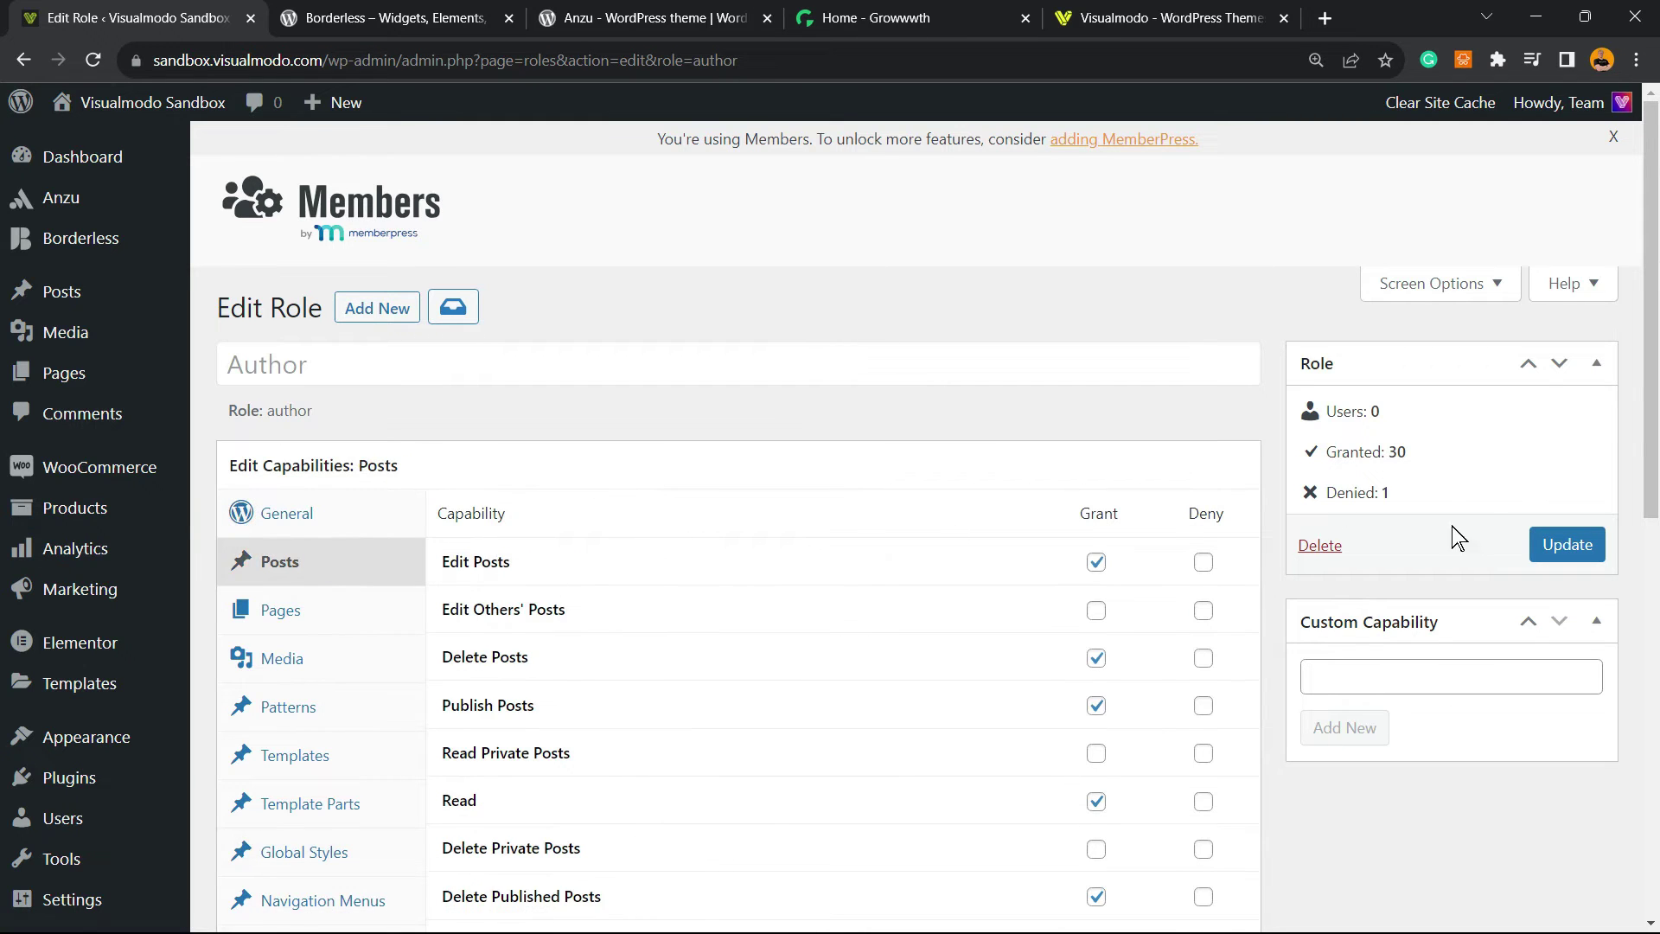
click(1567, 545)
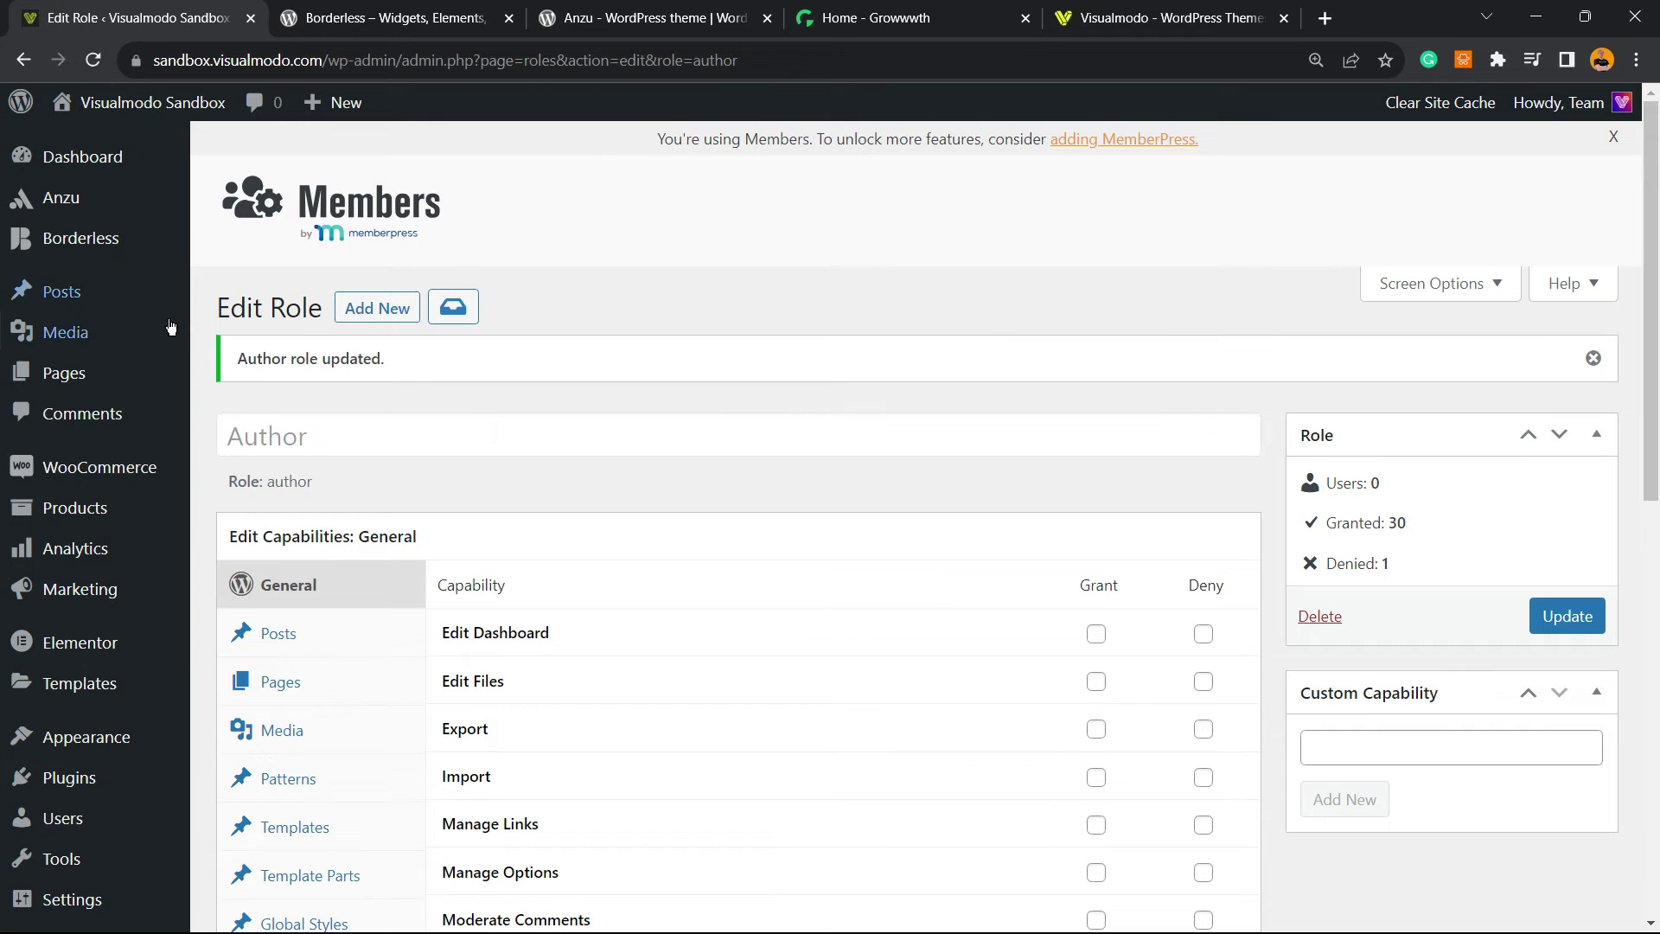
scroll(409, 378, down, 4)
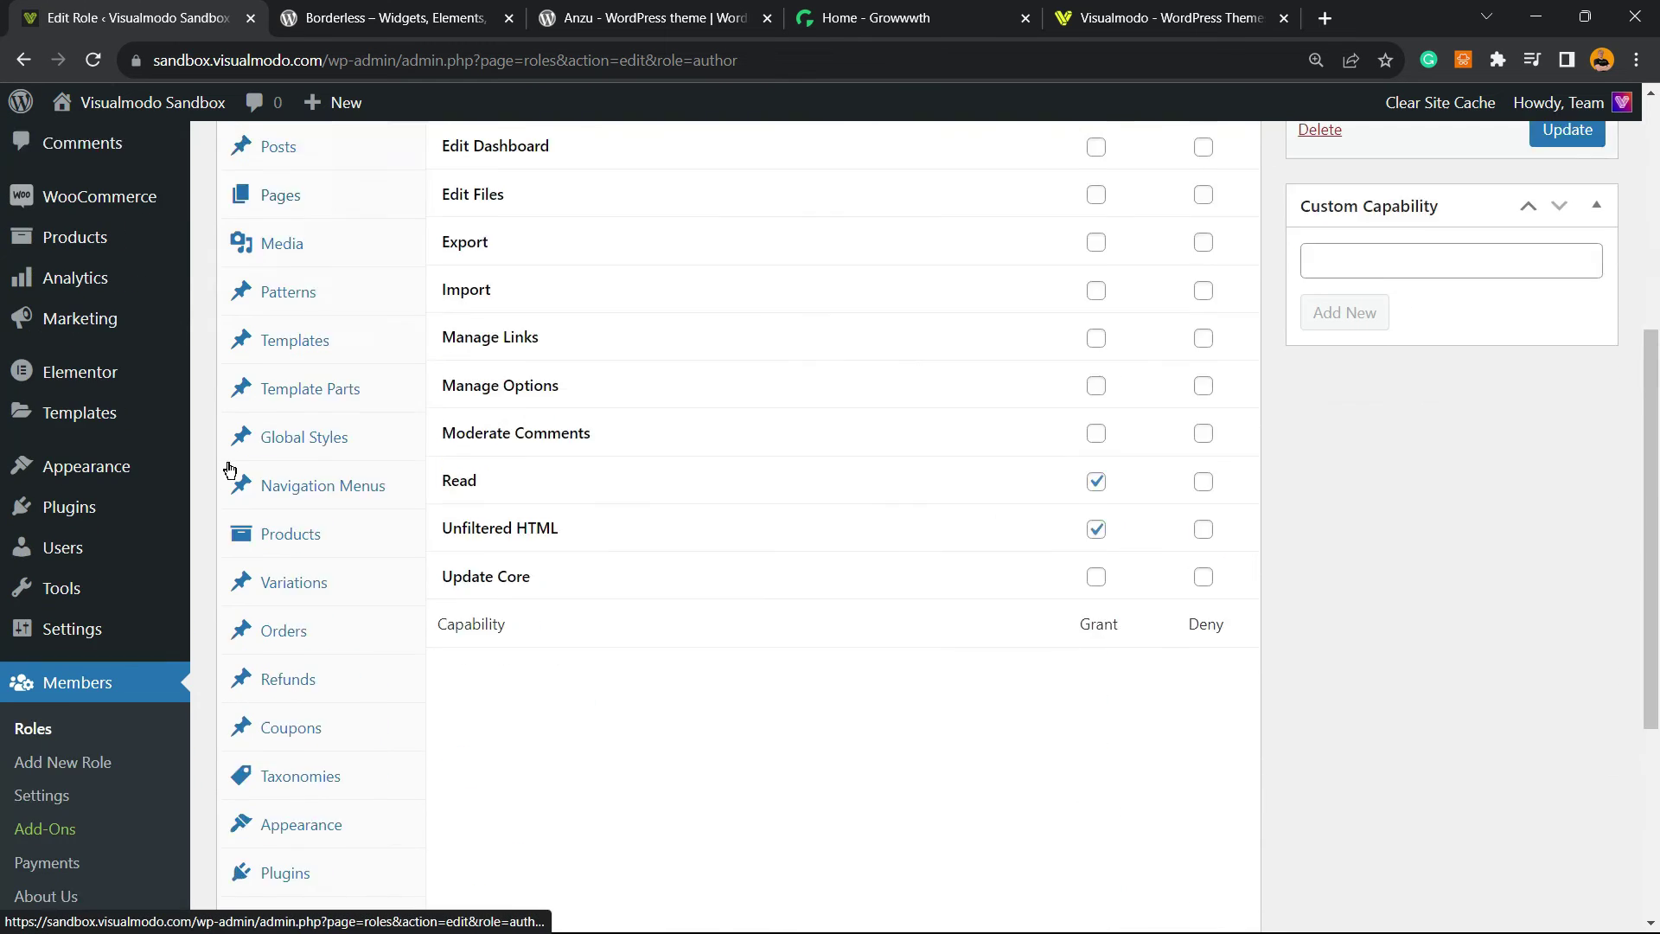
scroll(230, 470, down, 2)
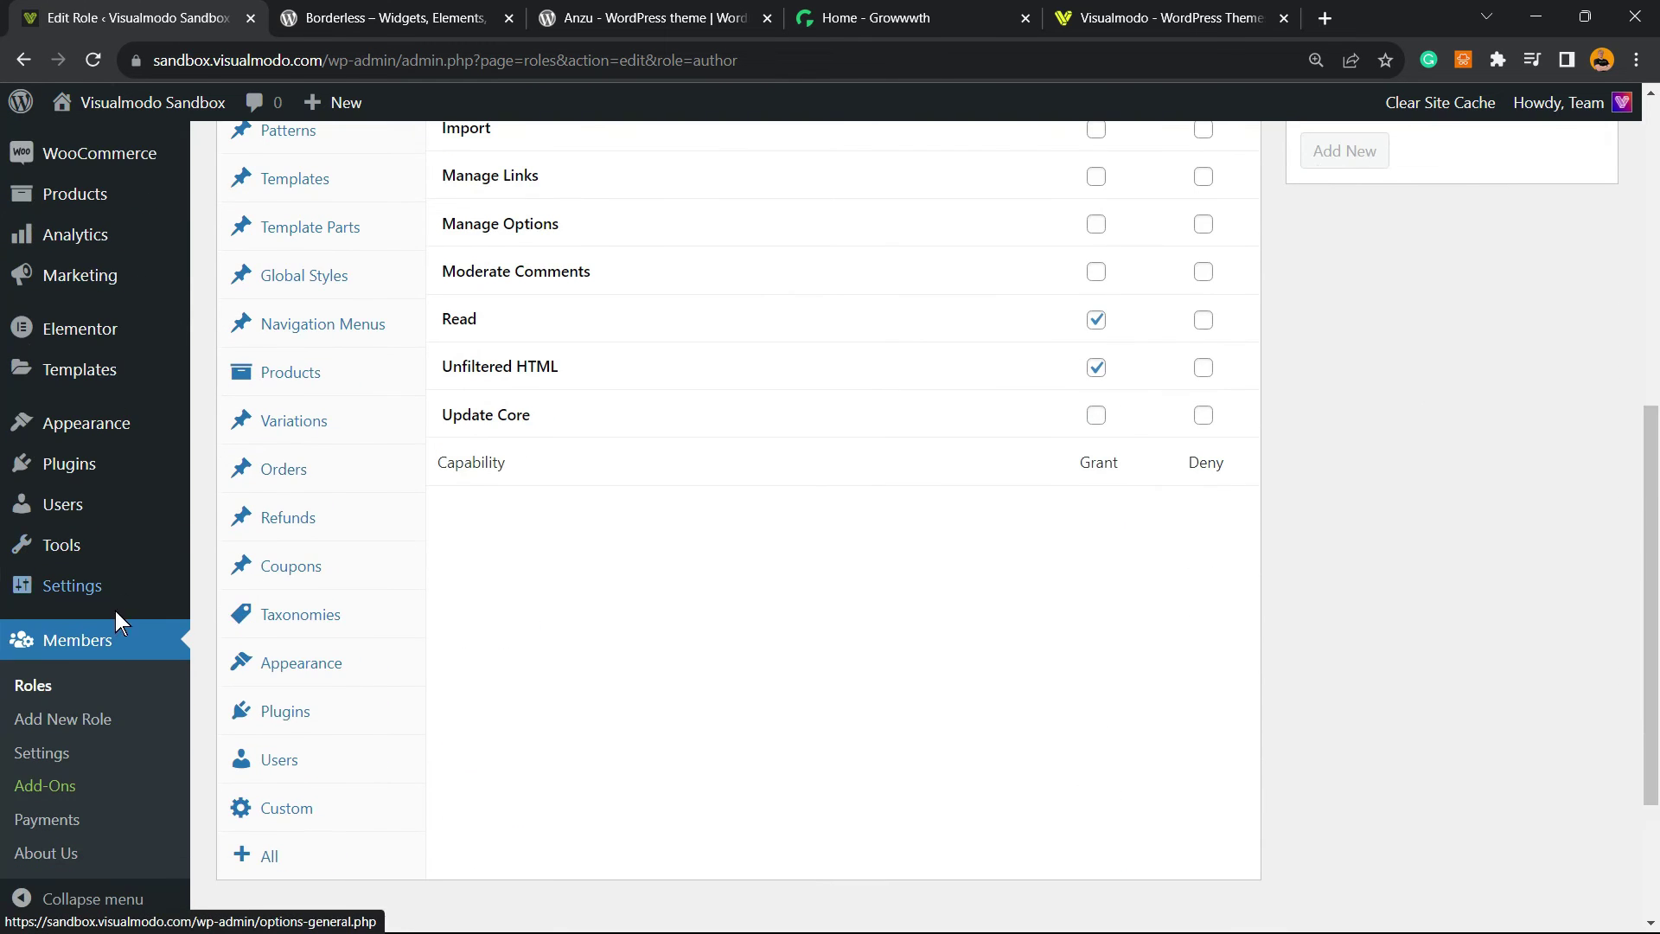
click(52, 685)
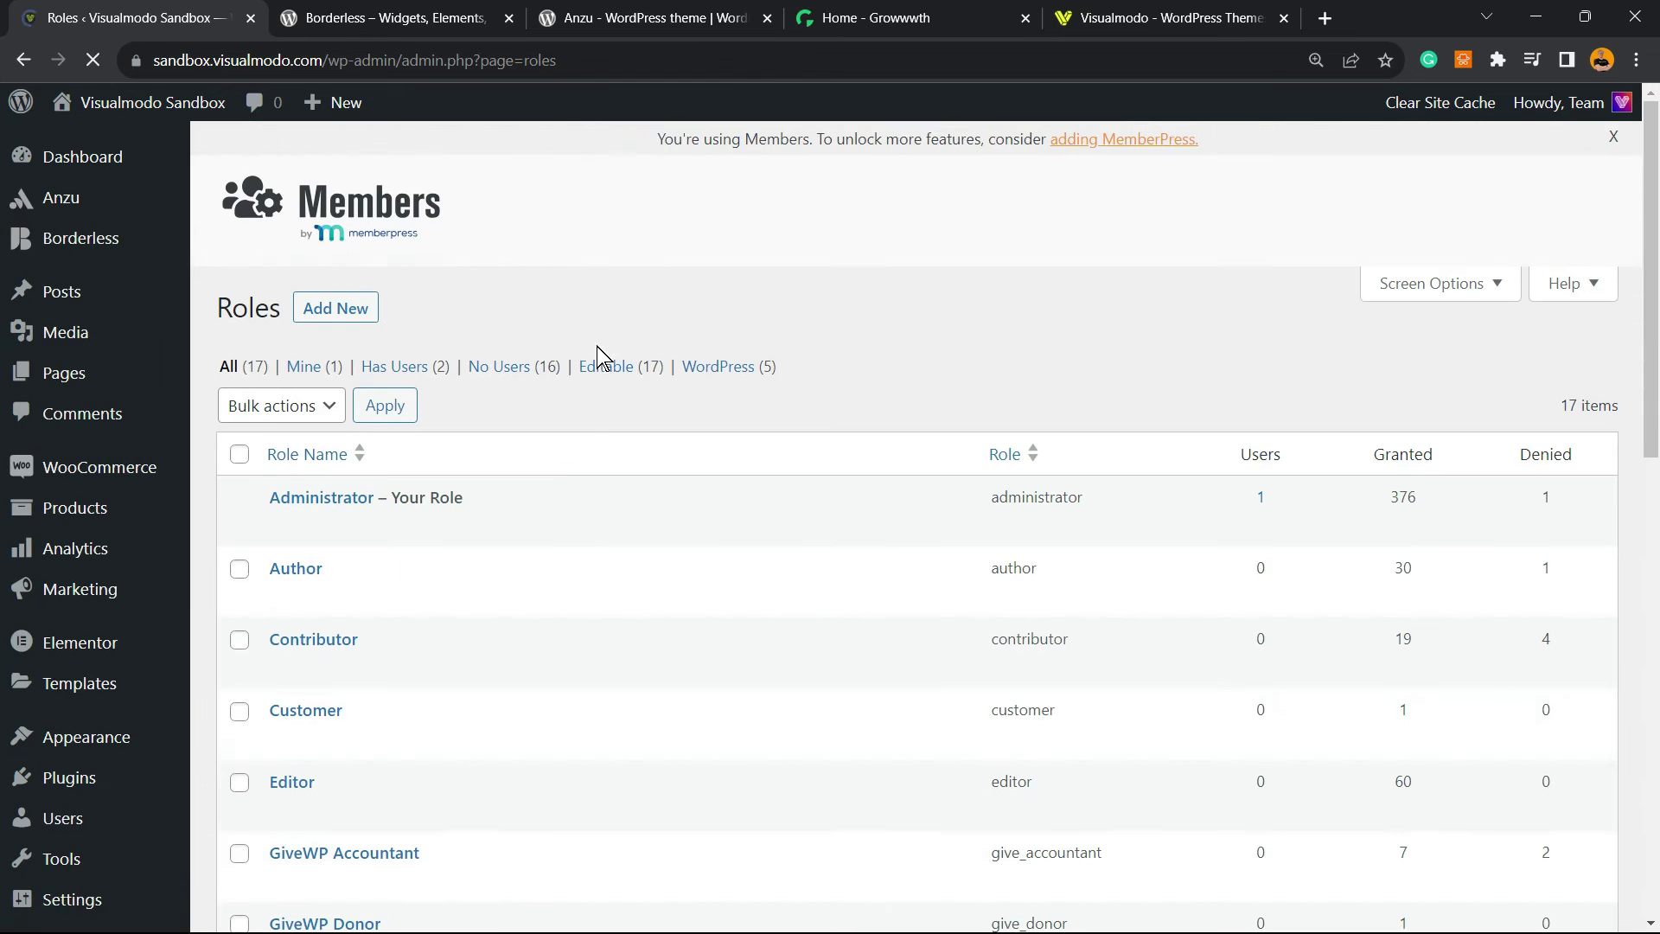
scroll(568, 475, down, 5)
scroll(567, 476, down, 3)
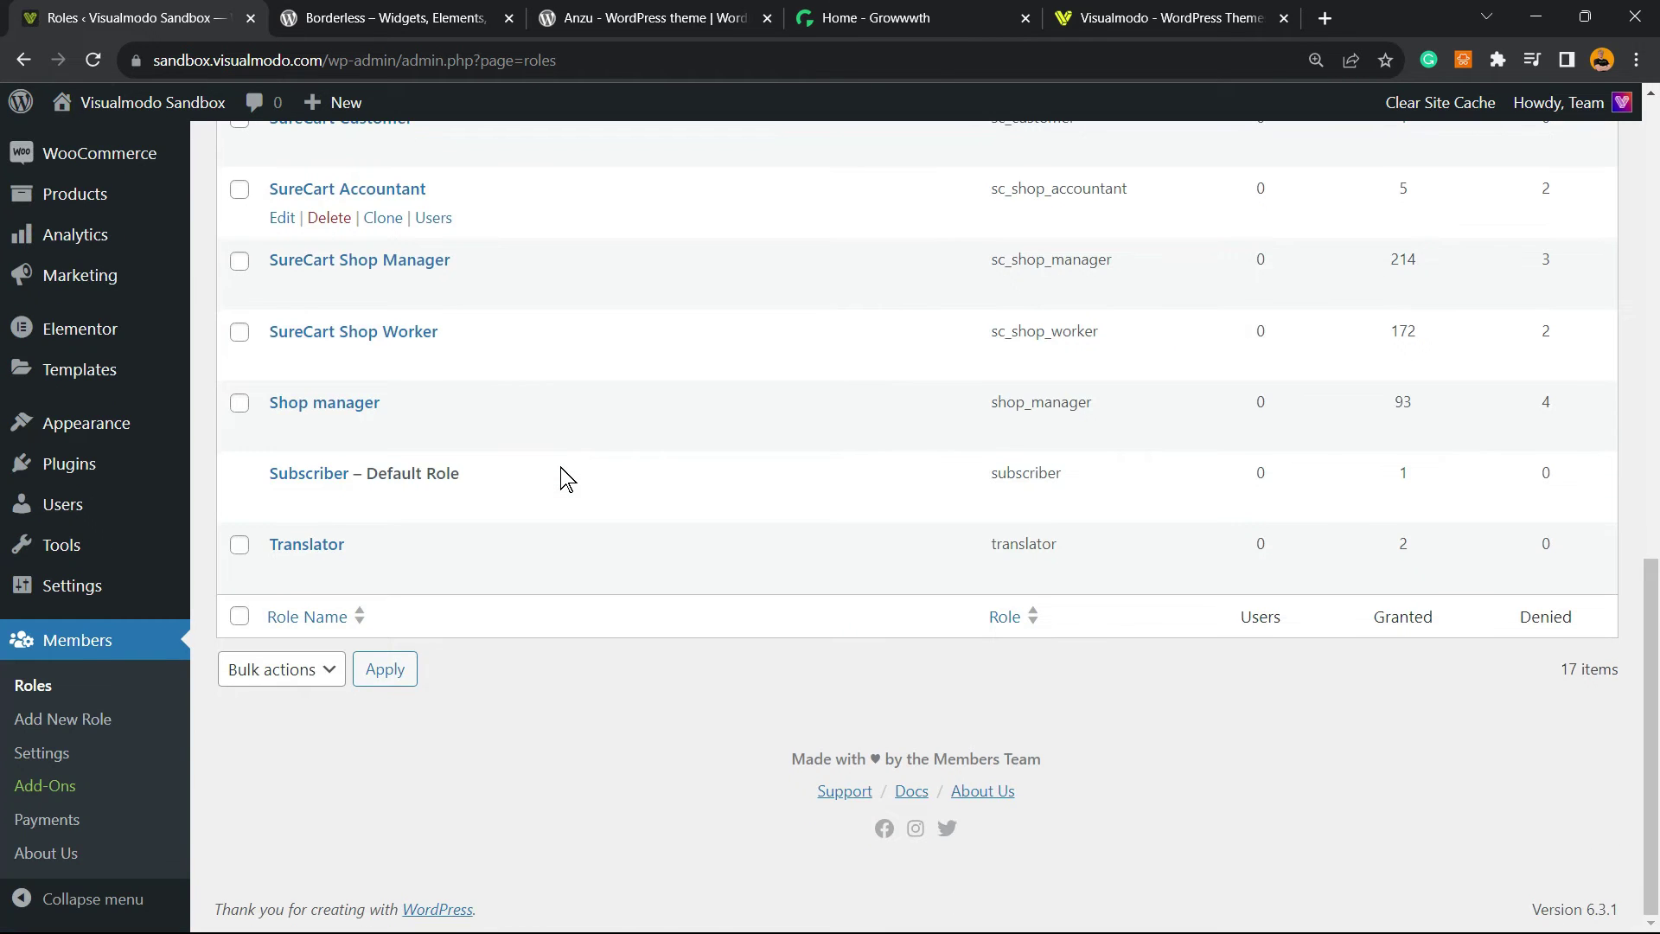
mouse_move(571, 483)
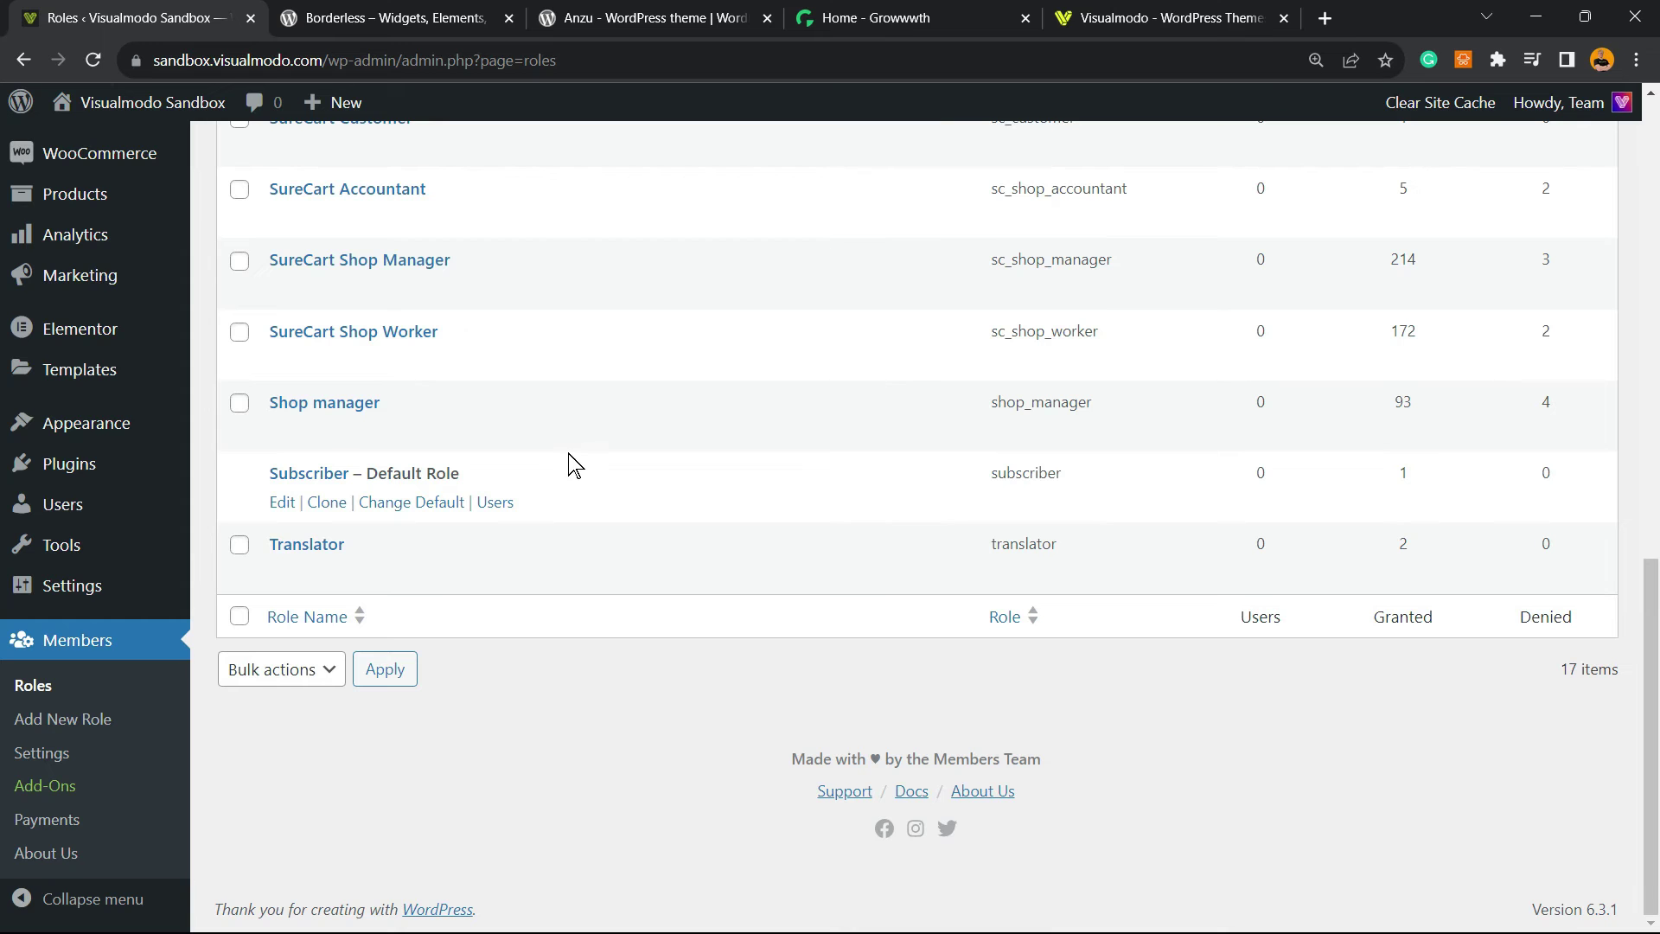
scroll(583, 463, up, 8)
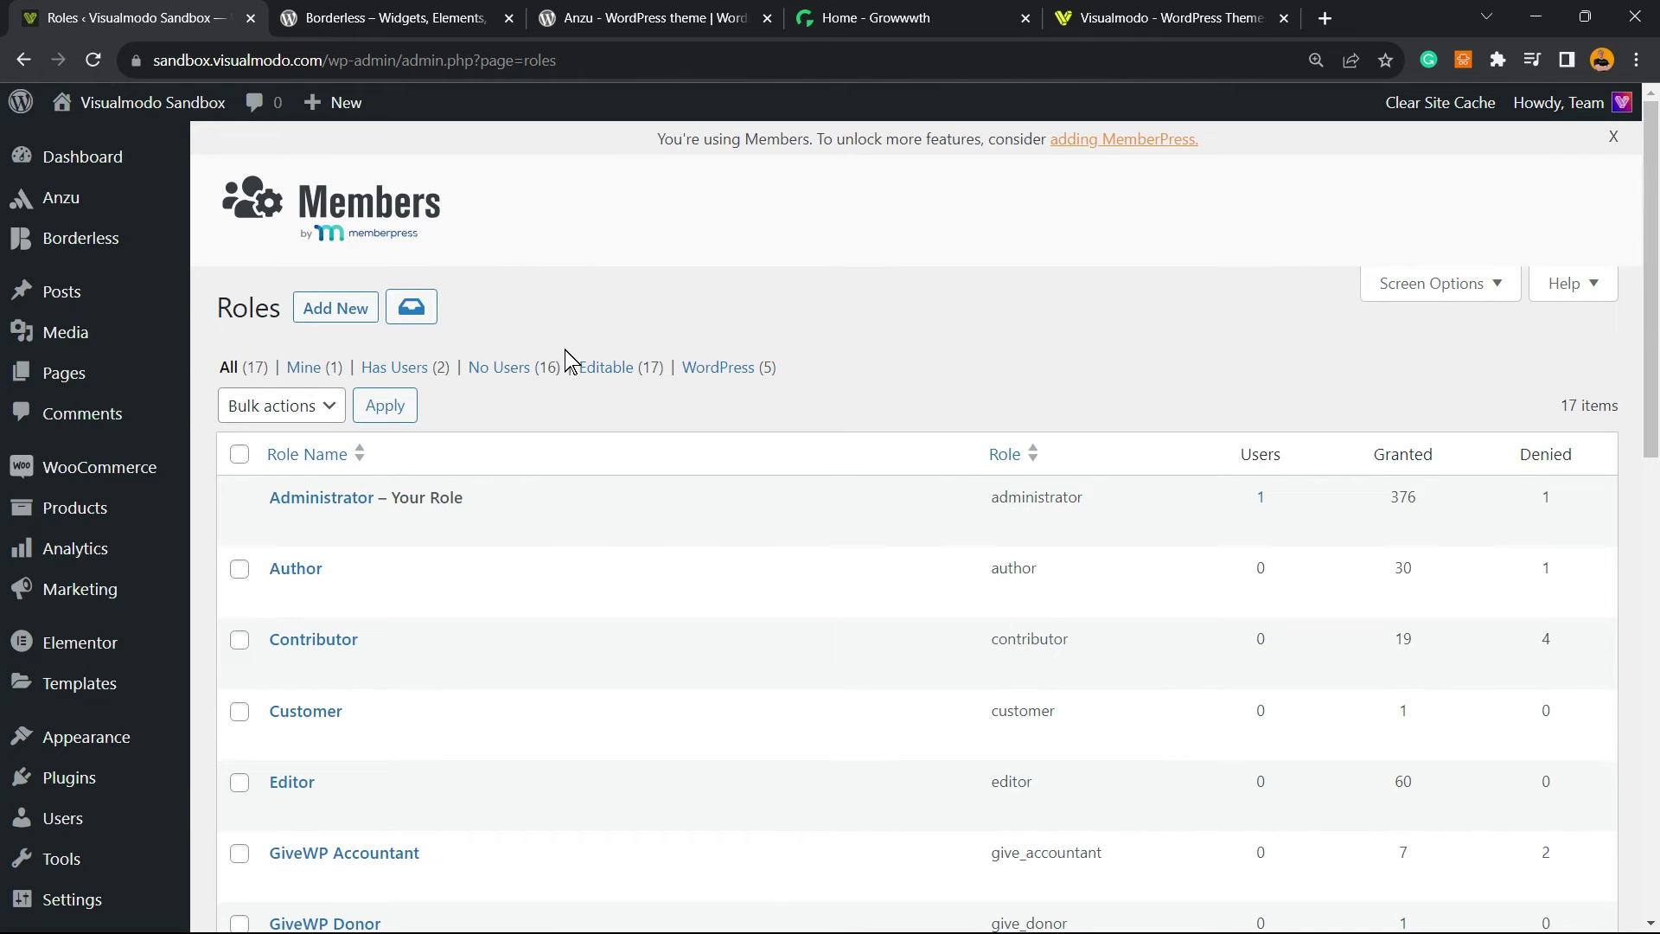
Switch to the Borderless plugin page on WordPress.org.
click(390, 18)
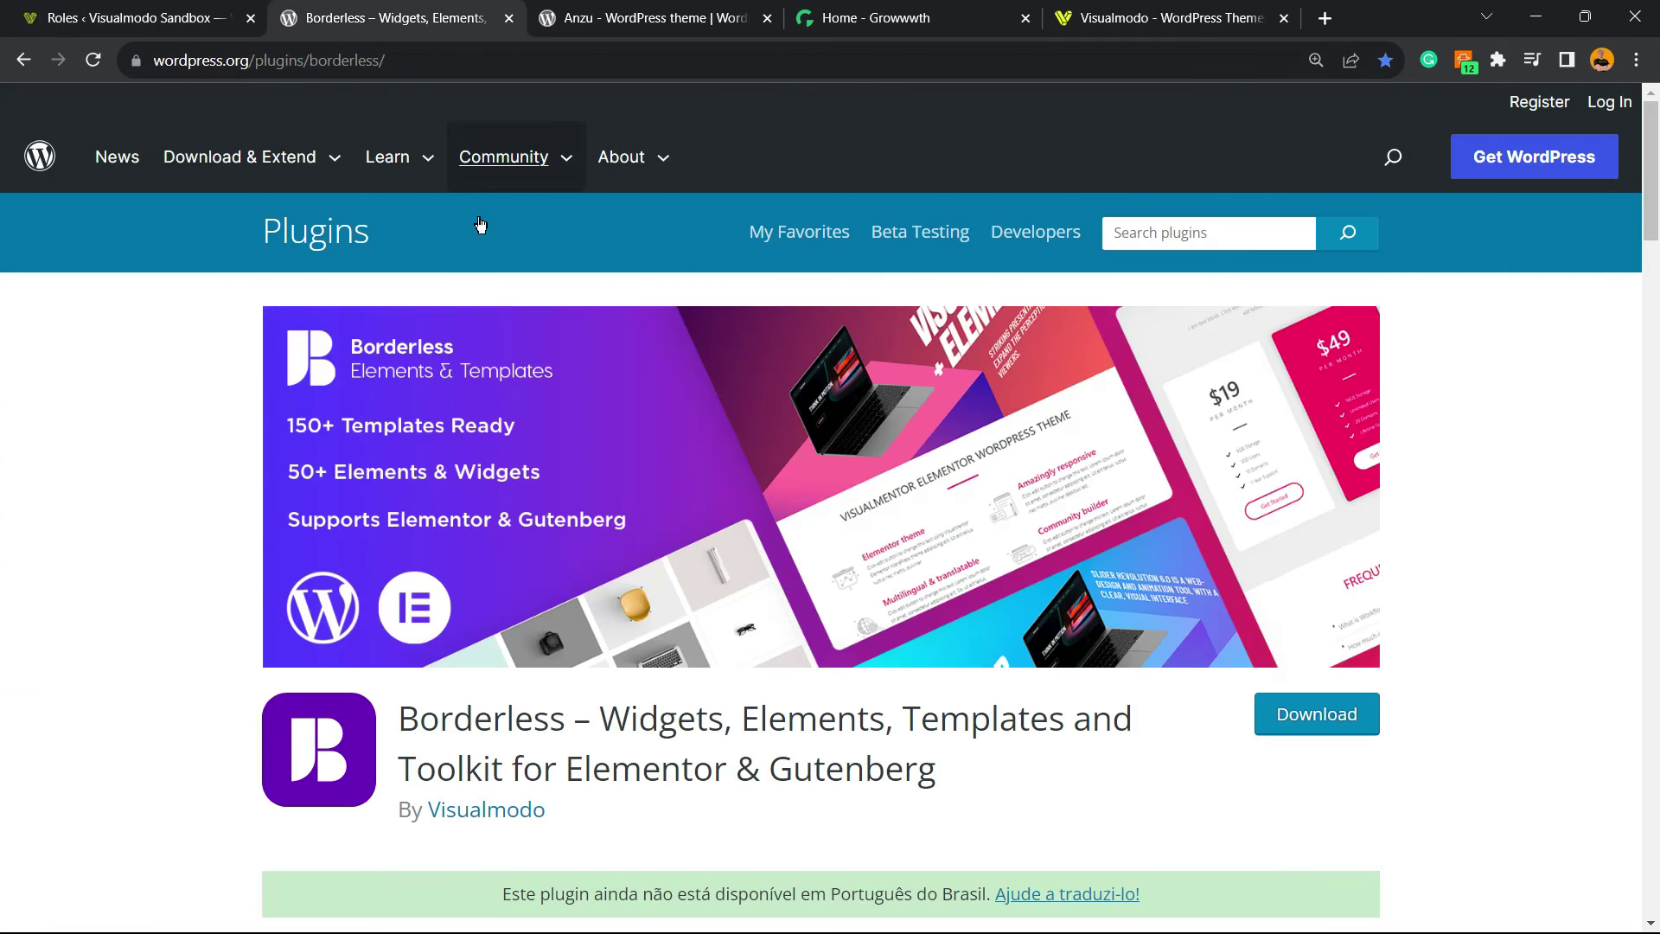
Select the Borderless plugin title, then highlight the 'Anzu By Visualmodo' title.
double_click(510, 717)
click(510, 716)
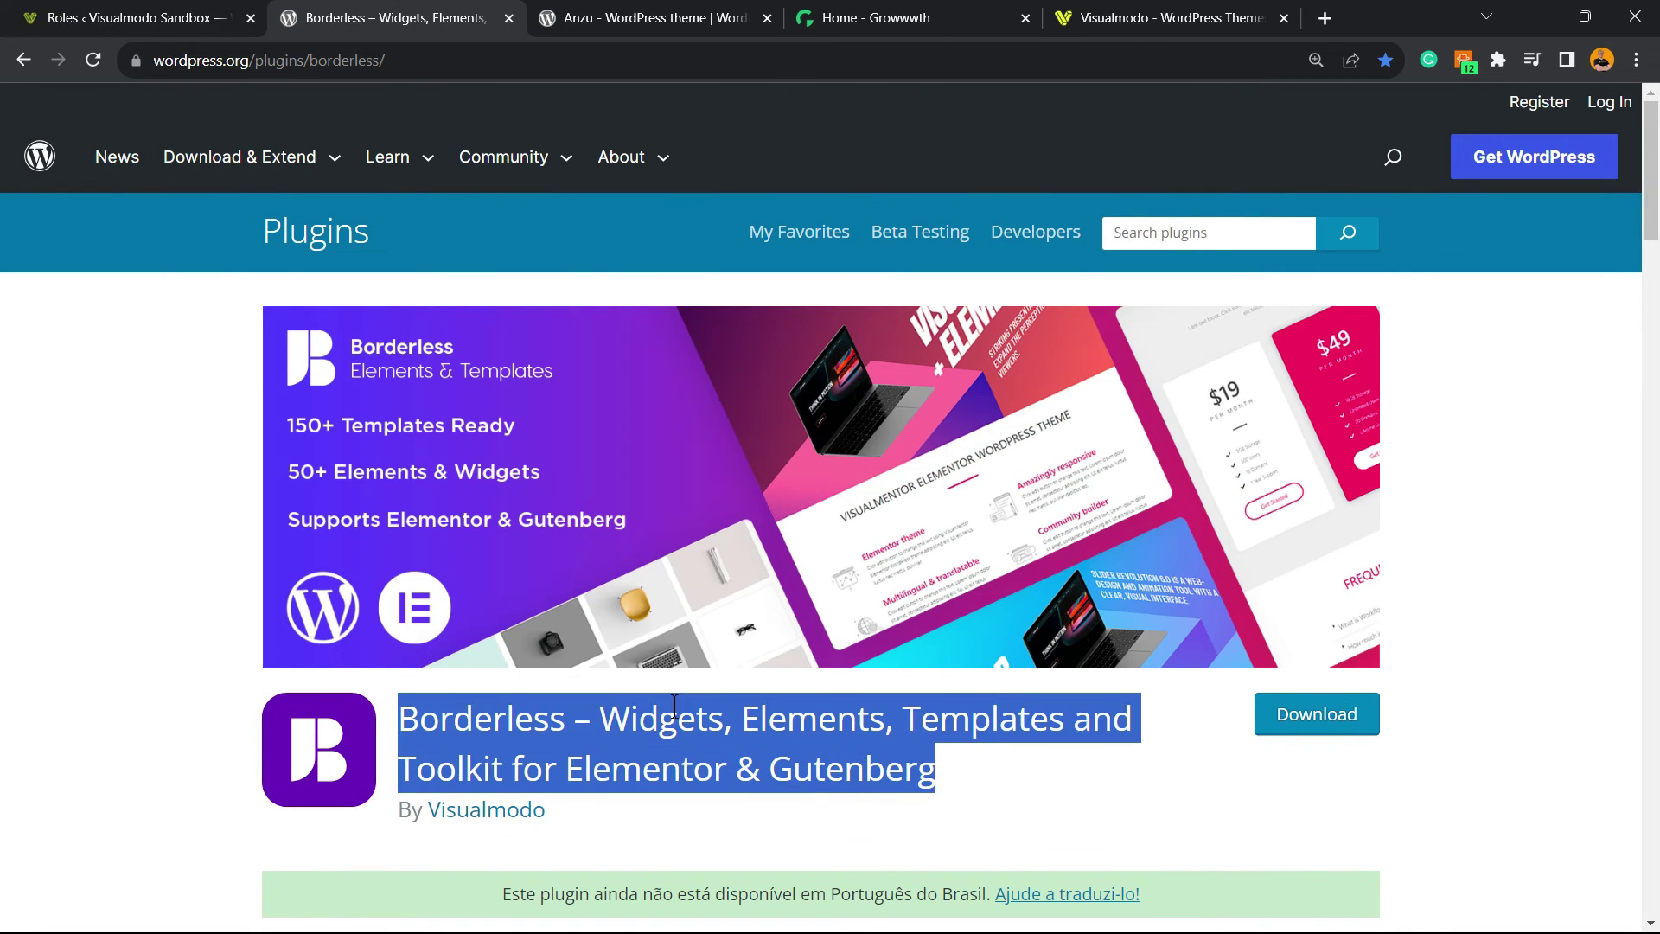
triple_click(810, 704)
click(609, 18)
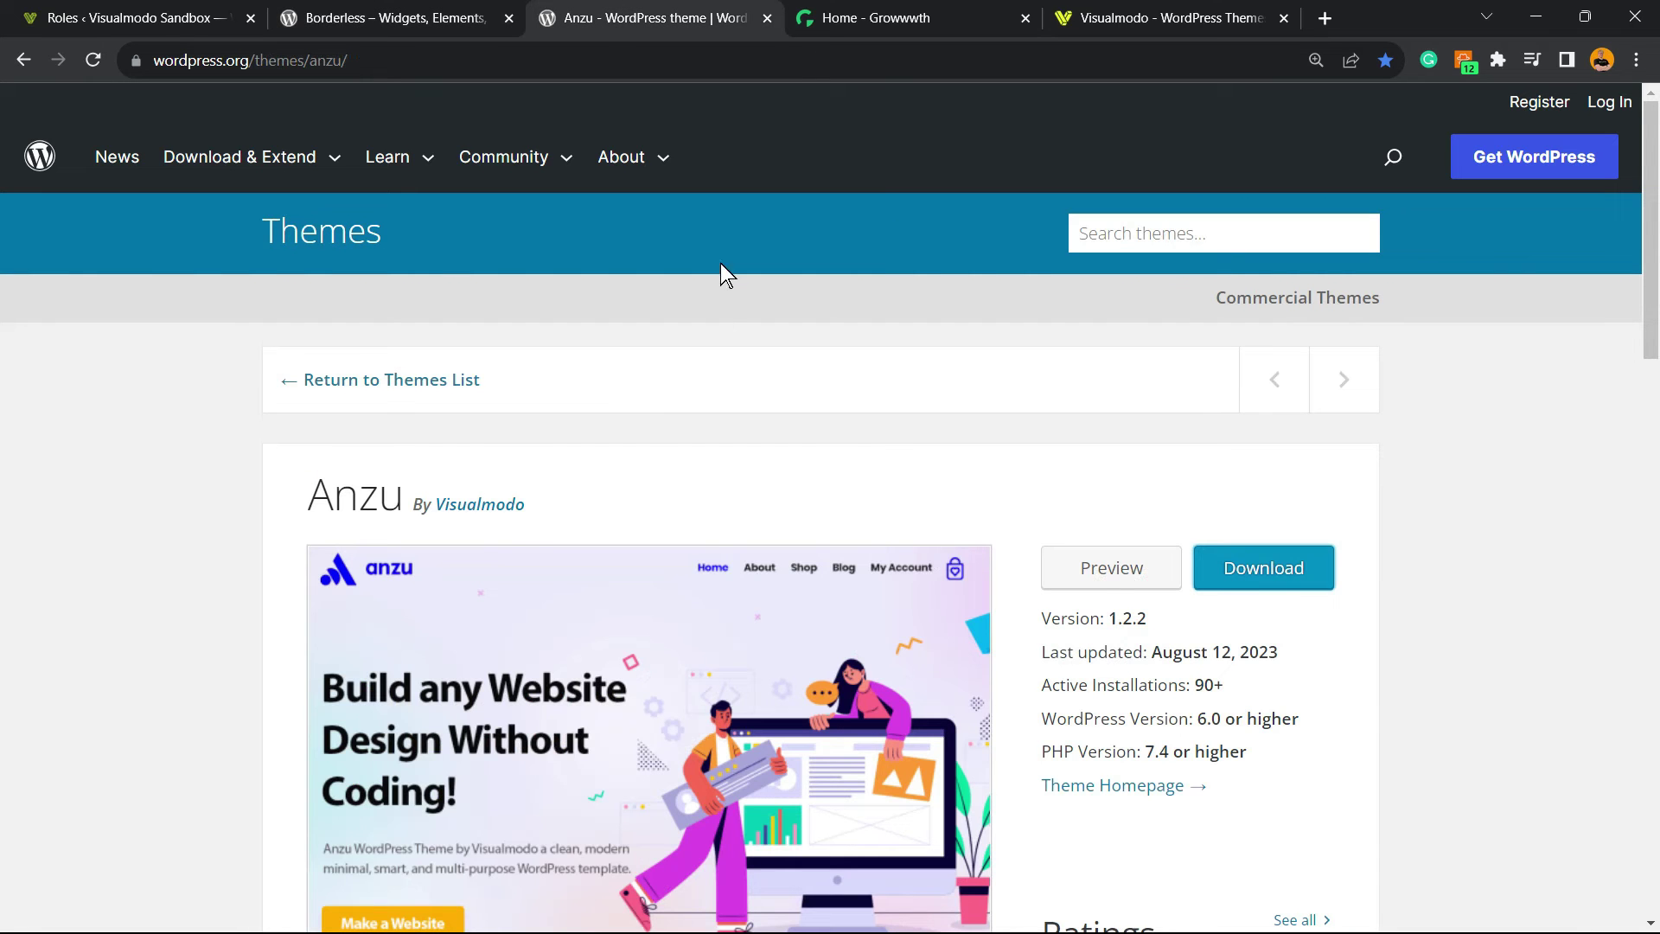
triple_click(363, 488)
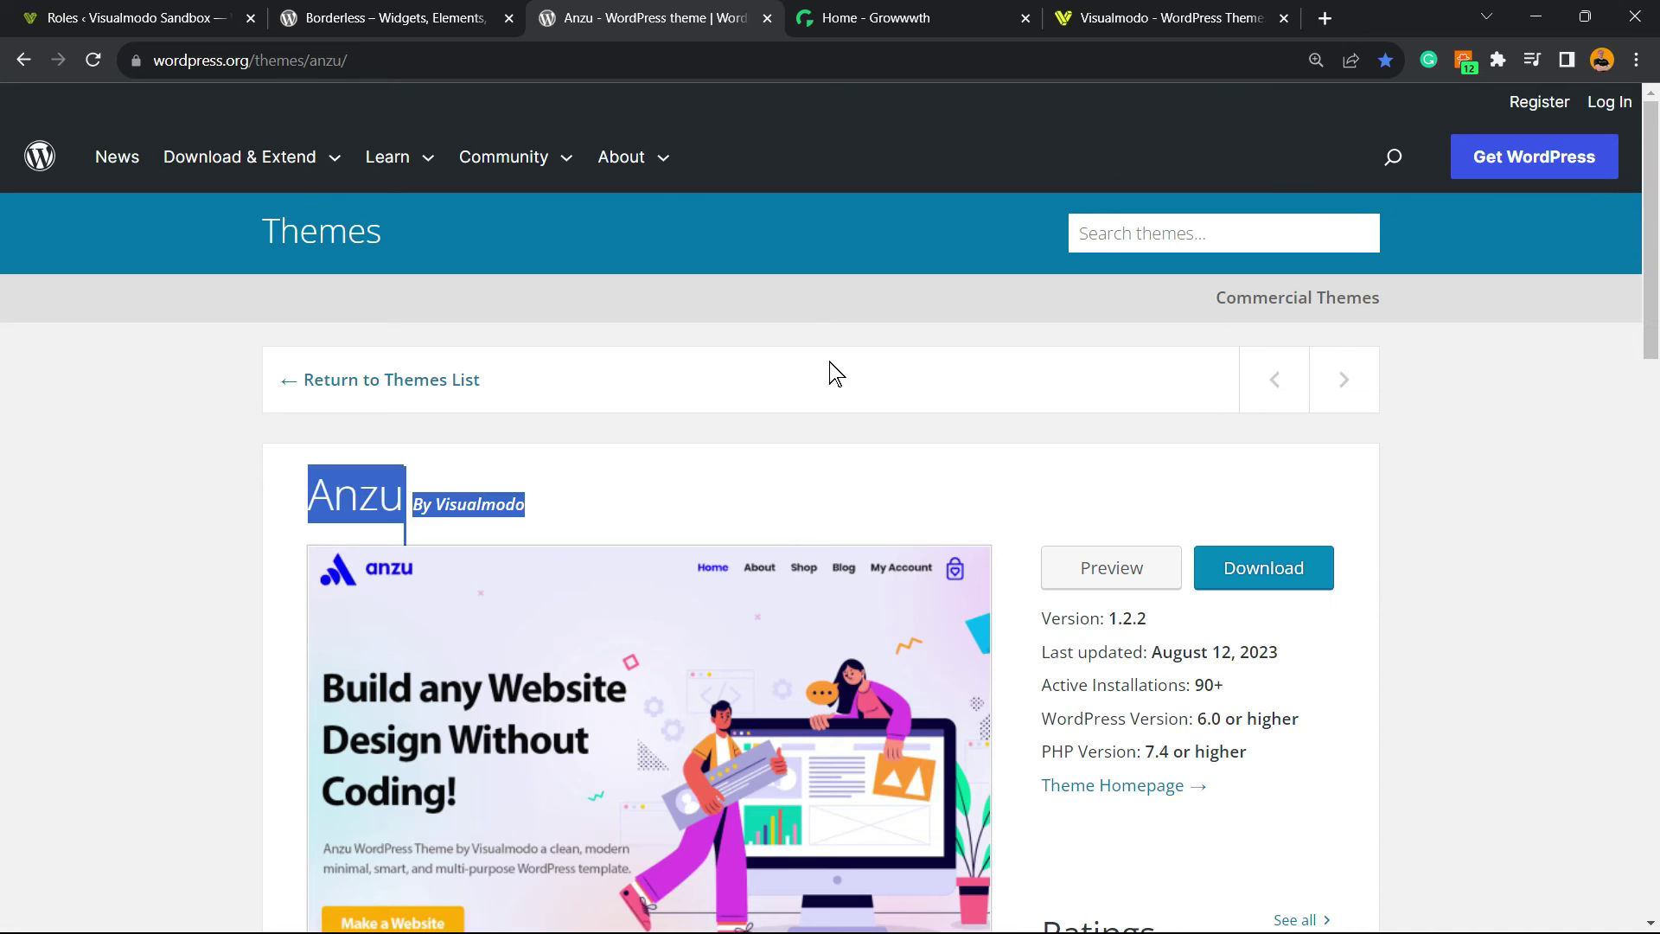
Highlight Growwwth's 'Your Guest' heading, then move to Visualmodo's Templates Library.
click(908, 18)
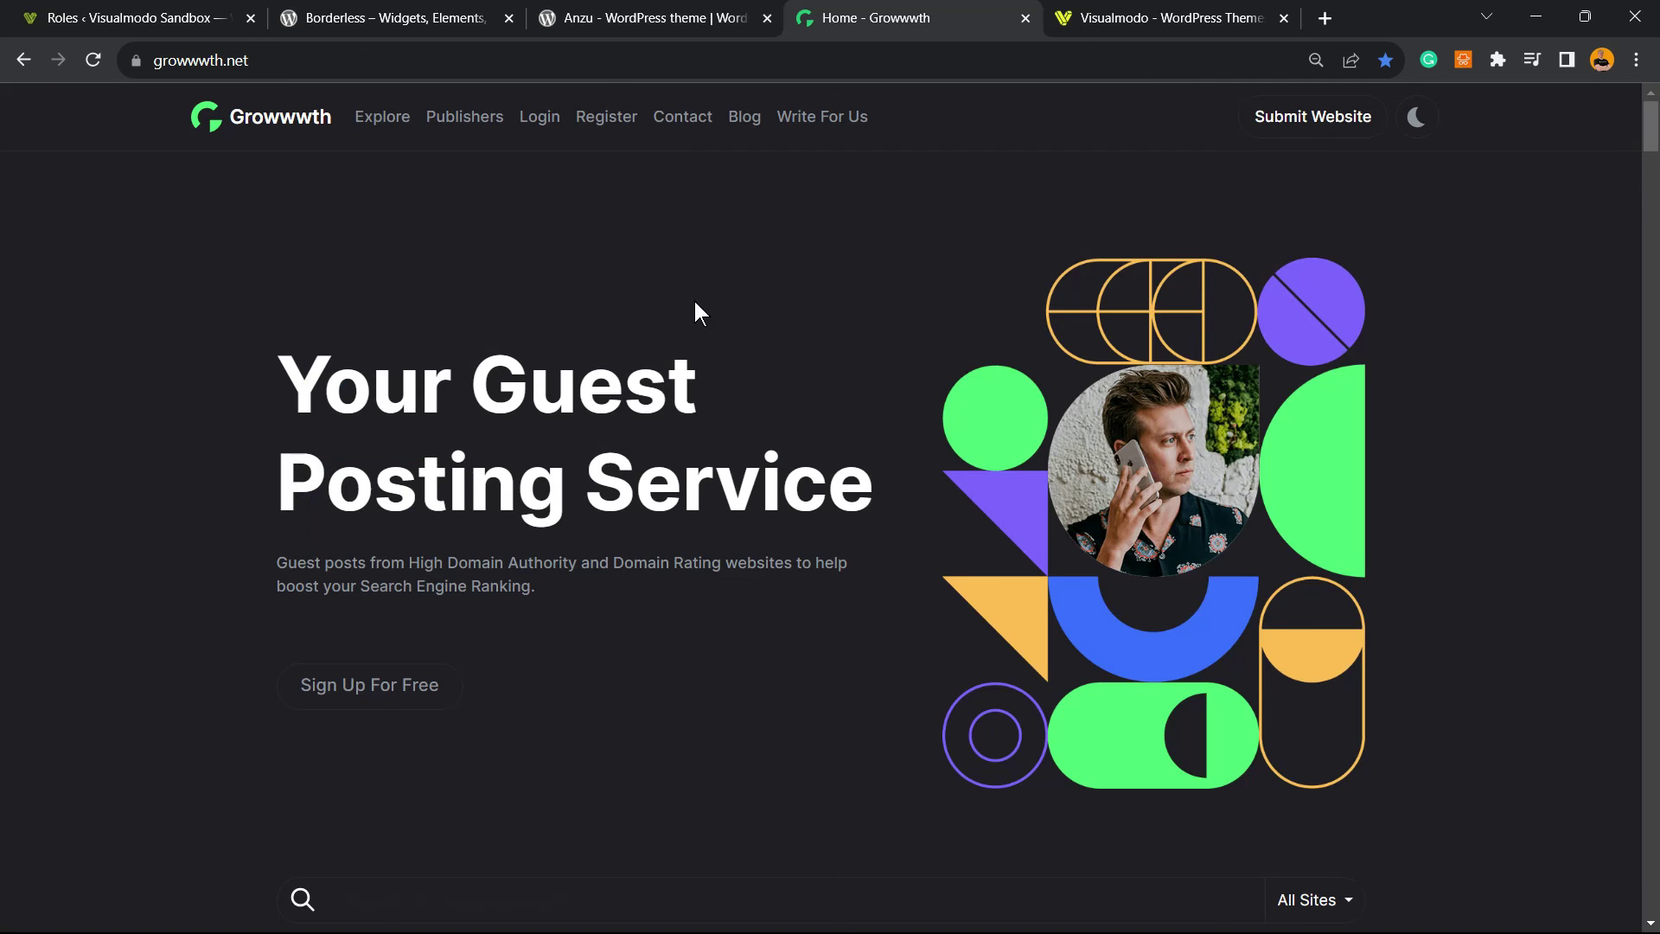
triple_click(396, 406)
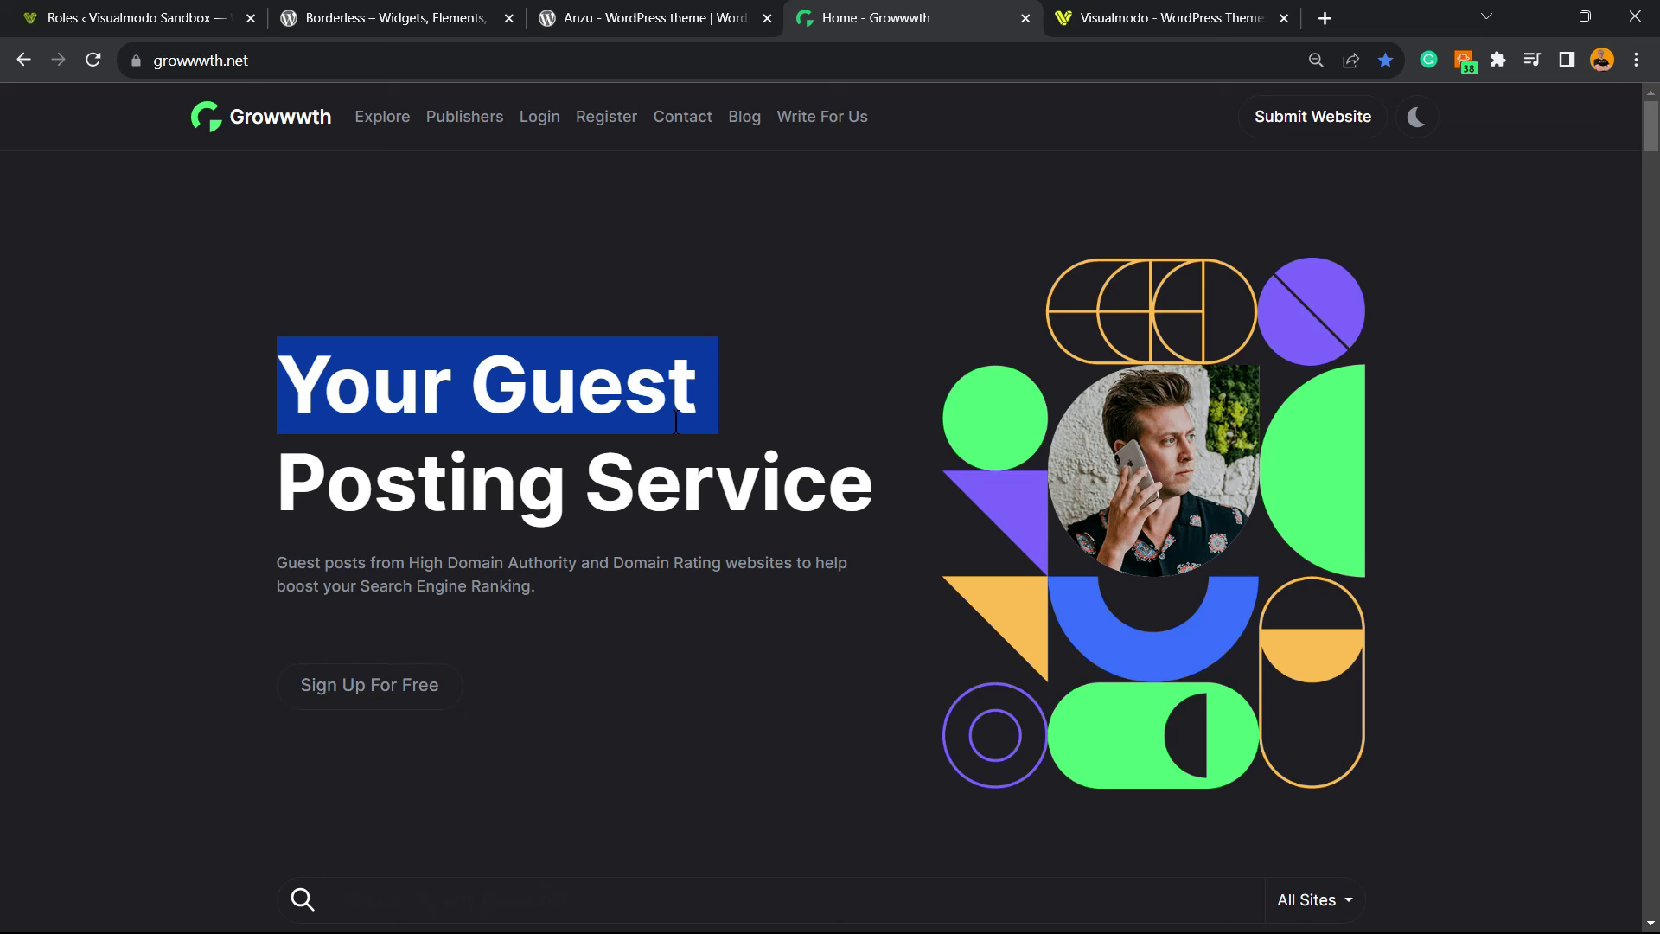
key(ctrl+Tab)
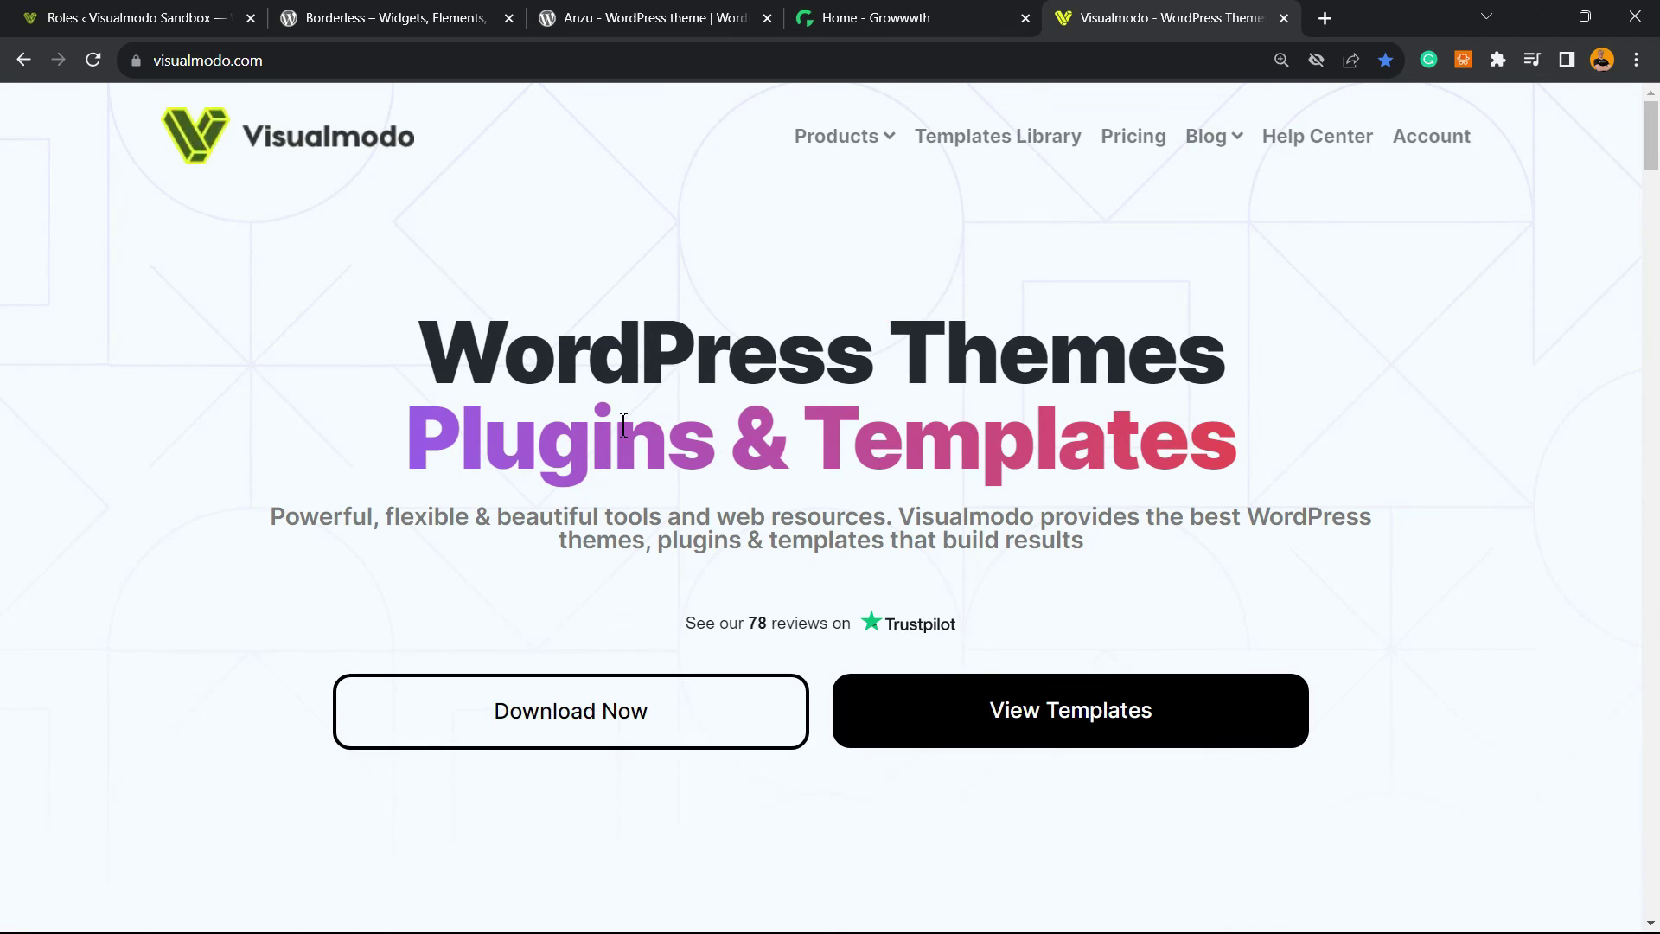
click(1018, 175)
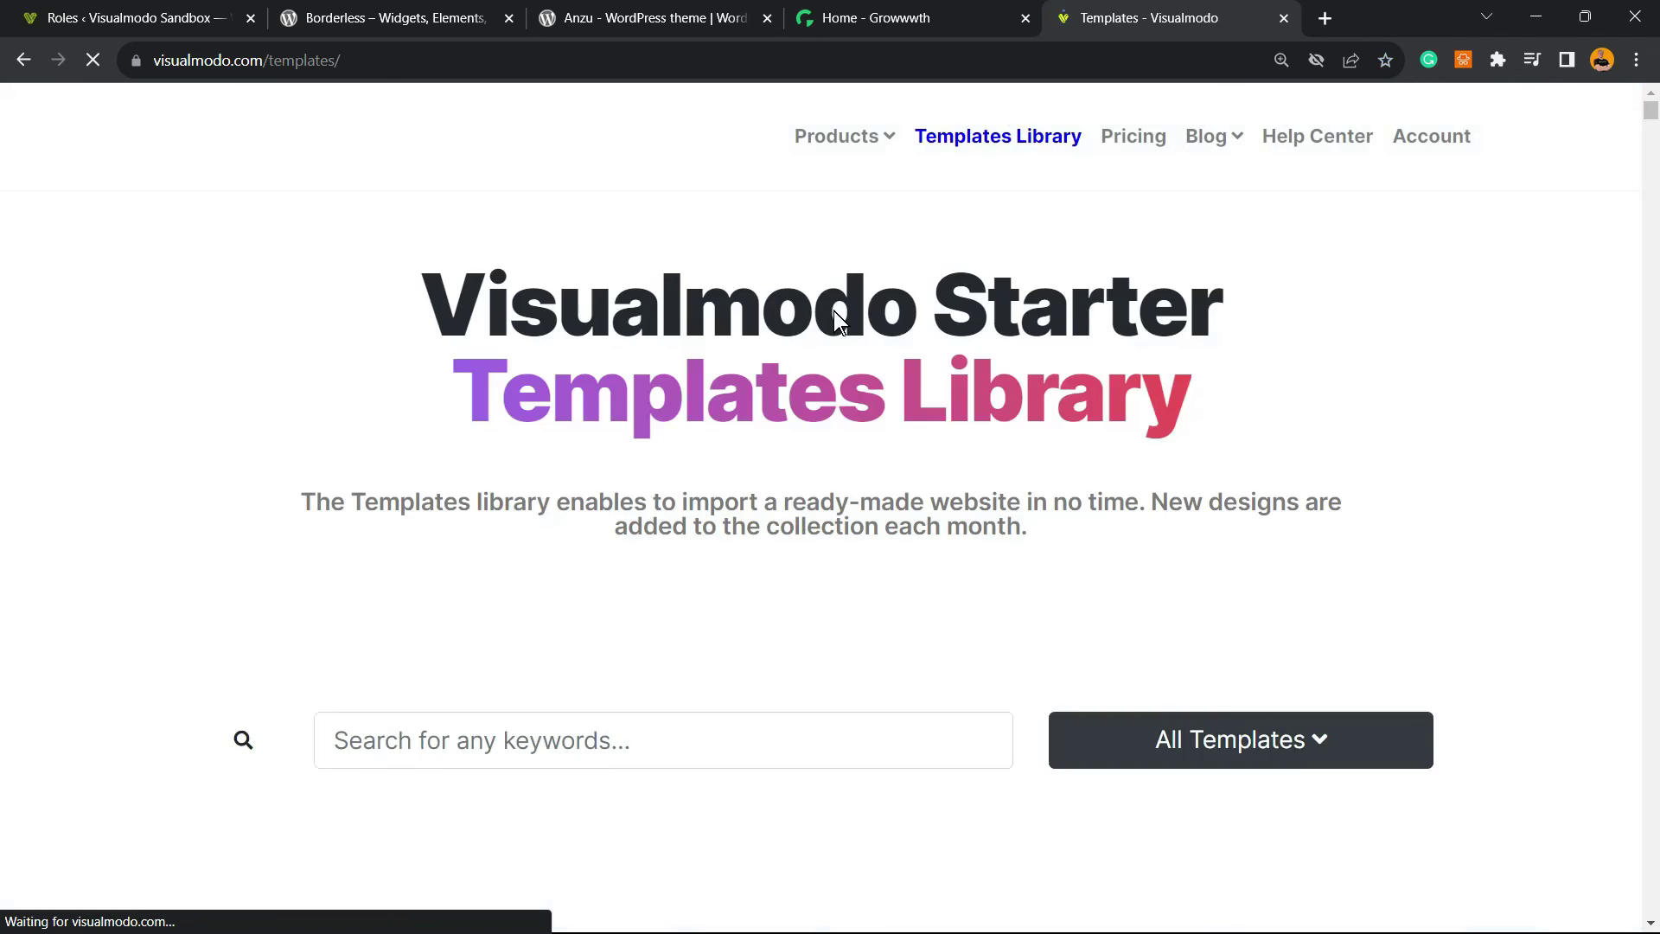
scroll(850, 383, down, 4)
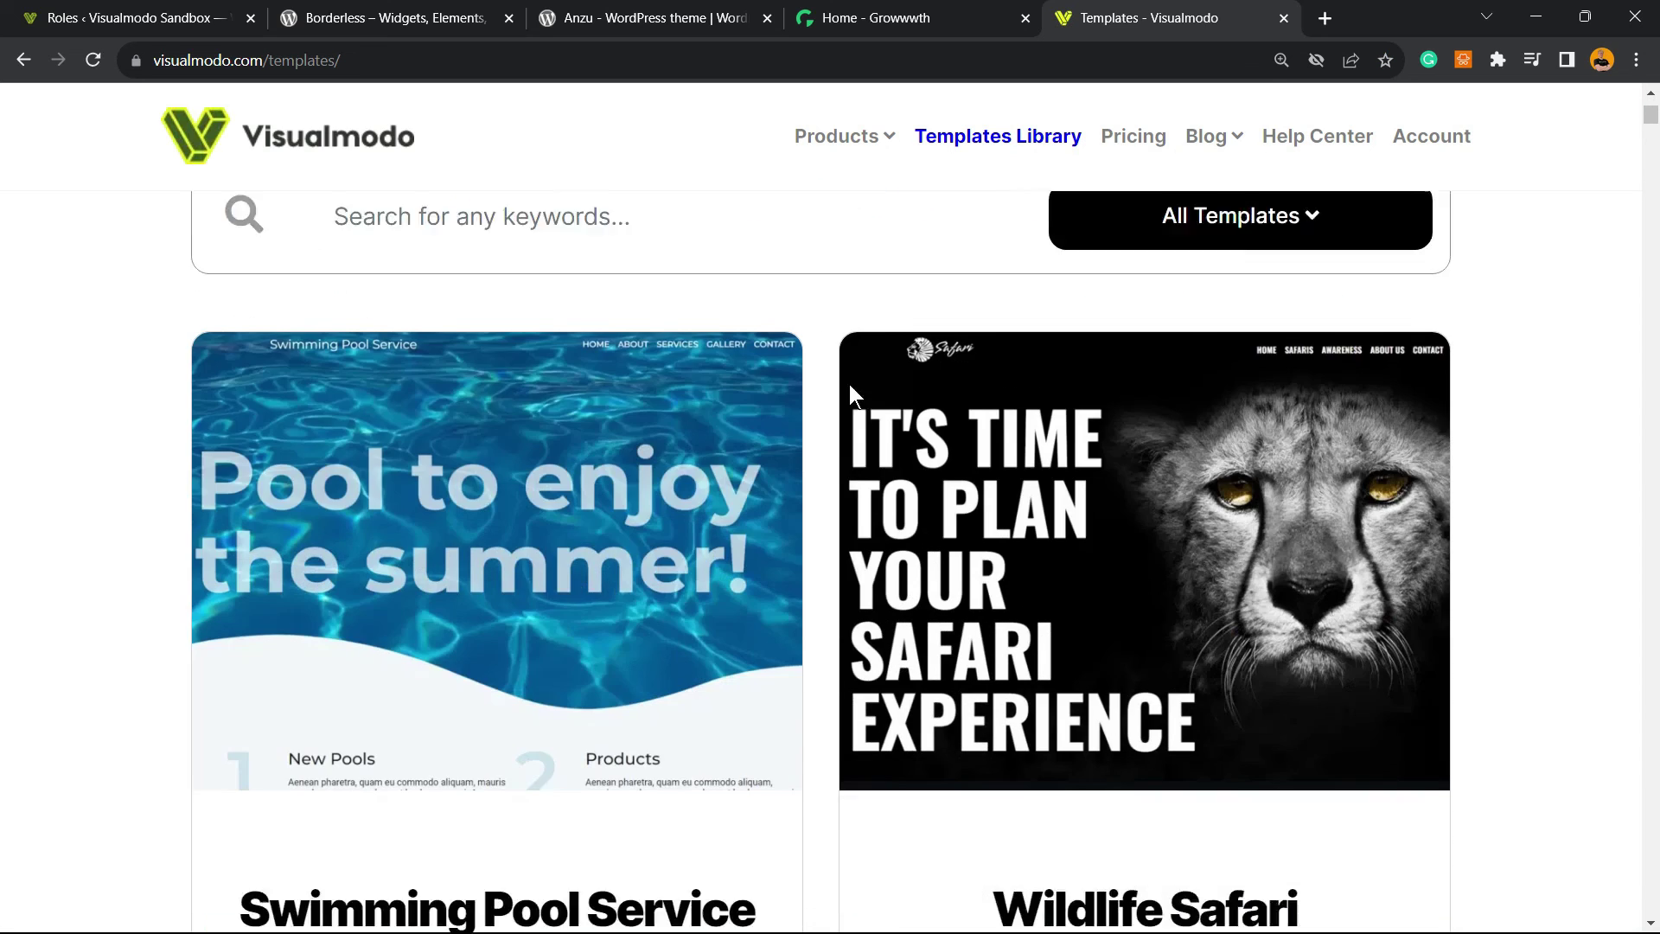
scroll(850, 384, down, 1)
scroll(850, 390, down, 1)
scroll(843, 393, down, 4)
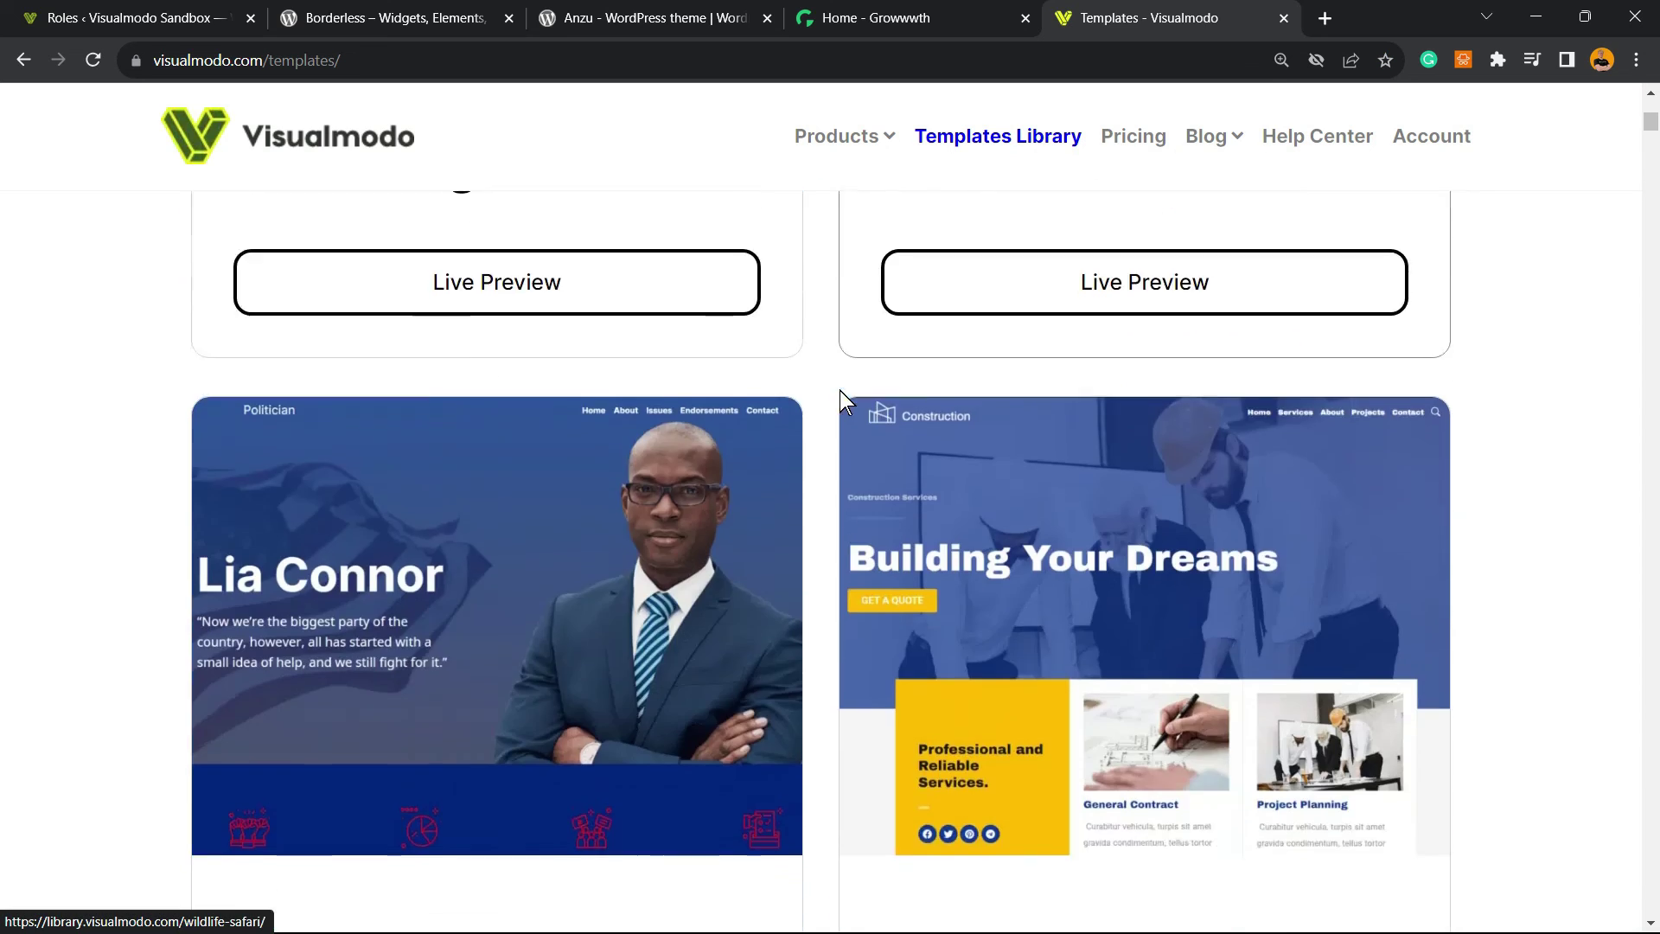
scroll(840, 389, down, 2)
scroll(840, 397, down, 3)
scroll(841, 397, down, 3)
scroll(840, 399, down, 5)
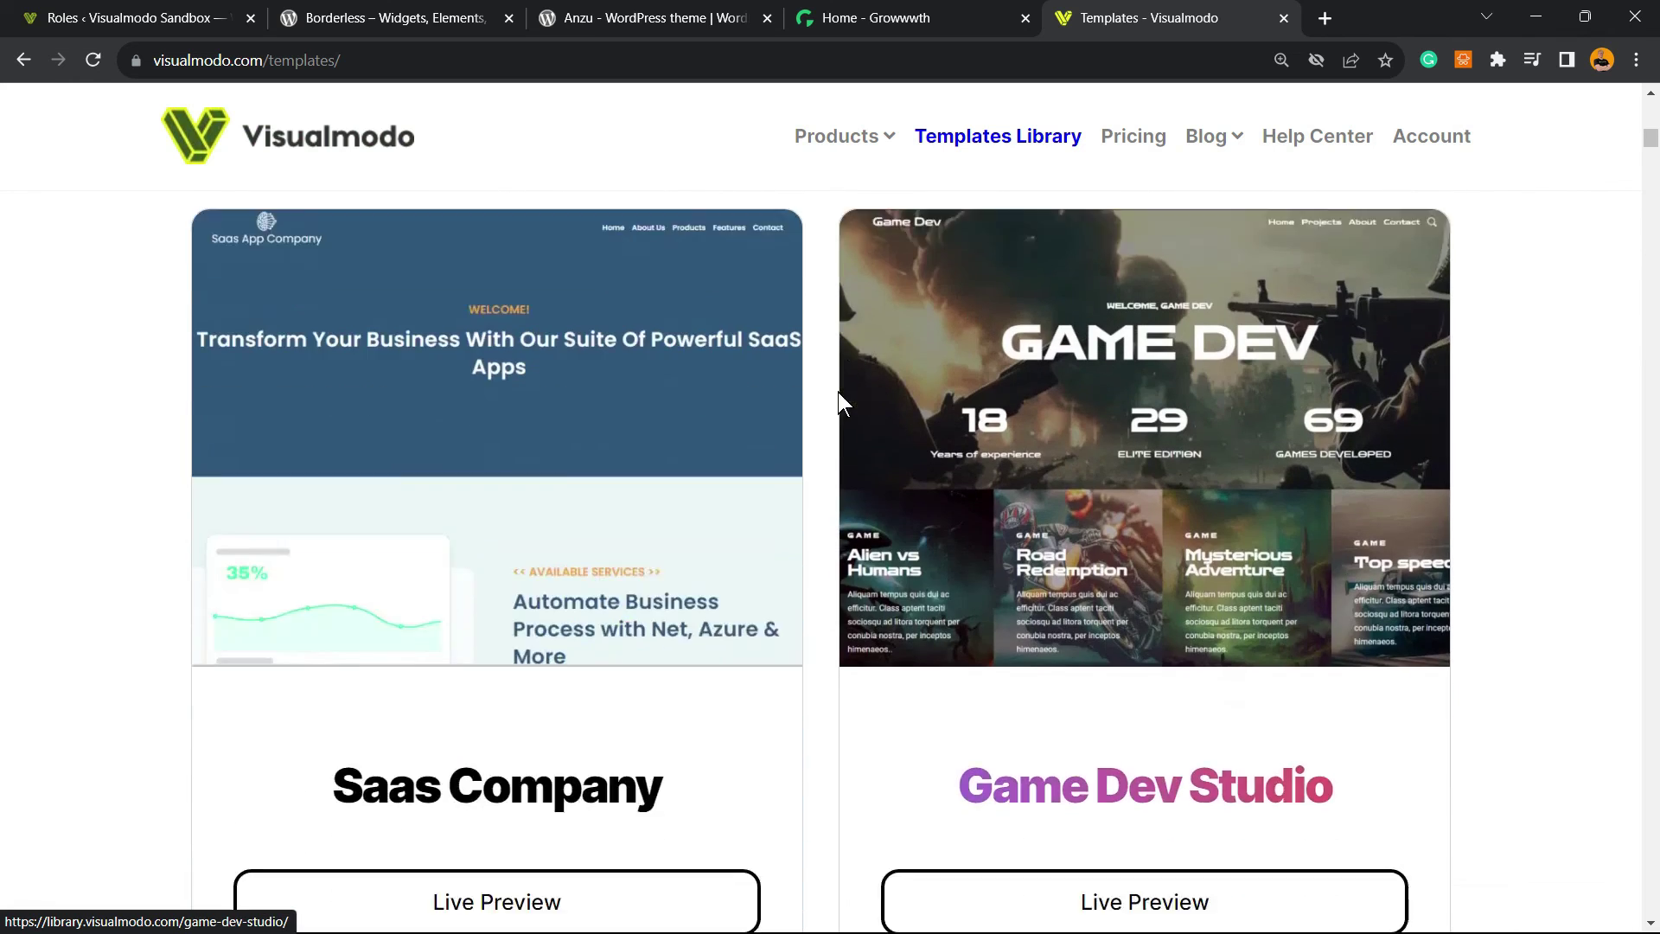
scroll(838, 393, down, 5)
scroll(838, 391, down, 3)
scroll(838, 392, down, 4)
scroll(839, 392, down, 6)
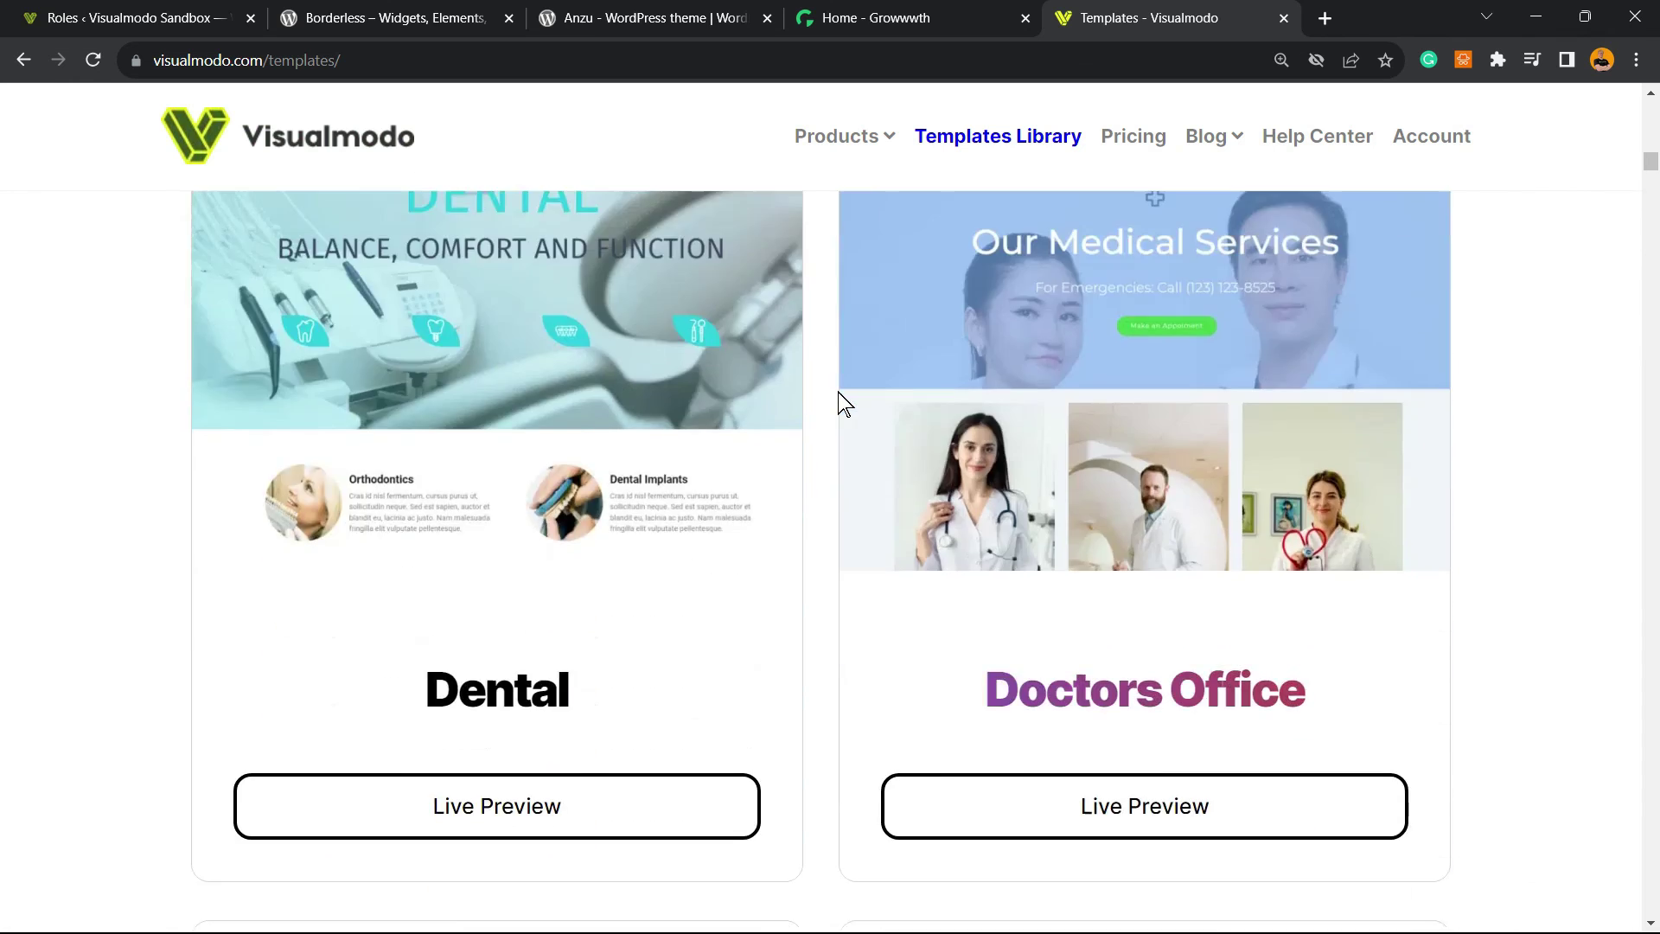
scroll(838, 393, down, 4)
scroll(838, 394, down, 4)
scroll(838, 394, down, 6)
scroll(838, 394, down, 4)
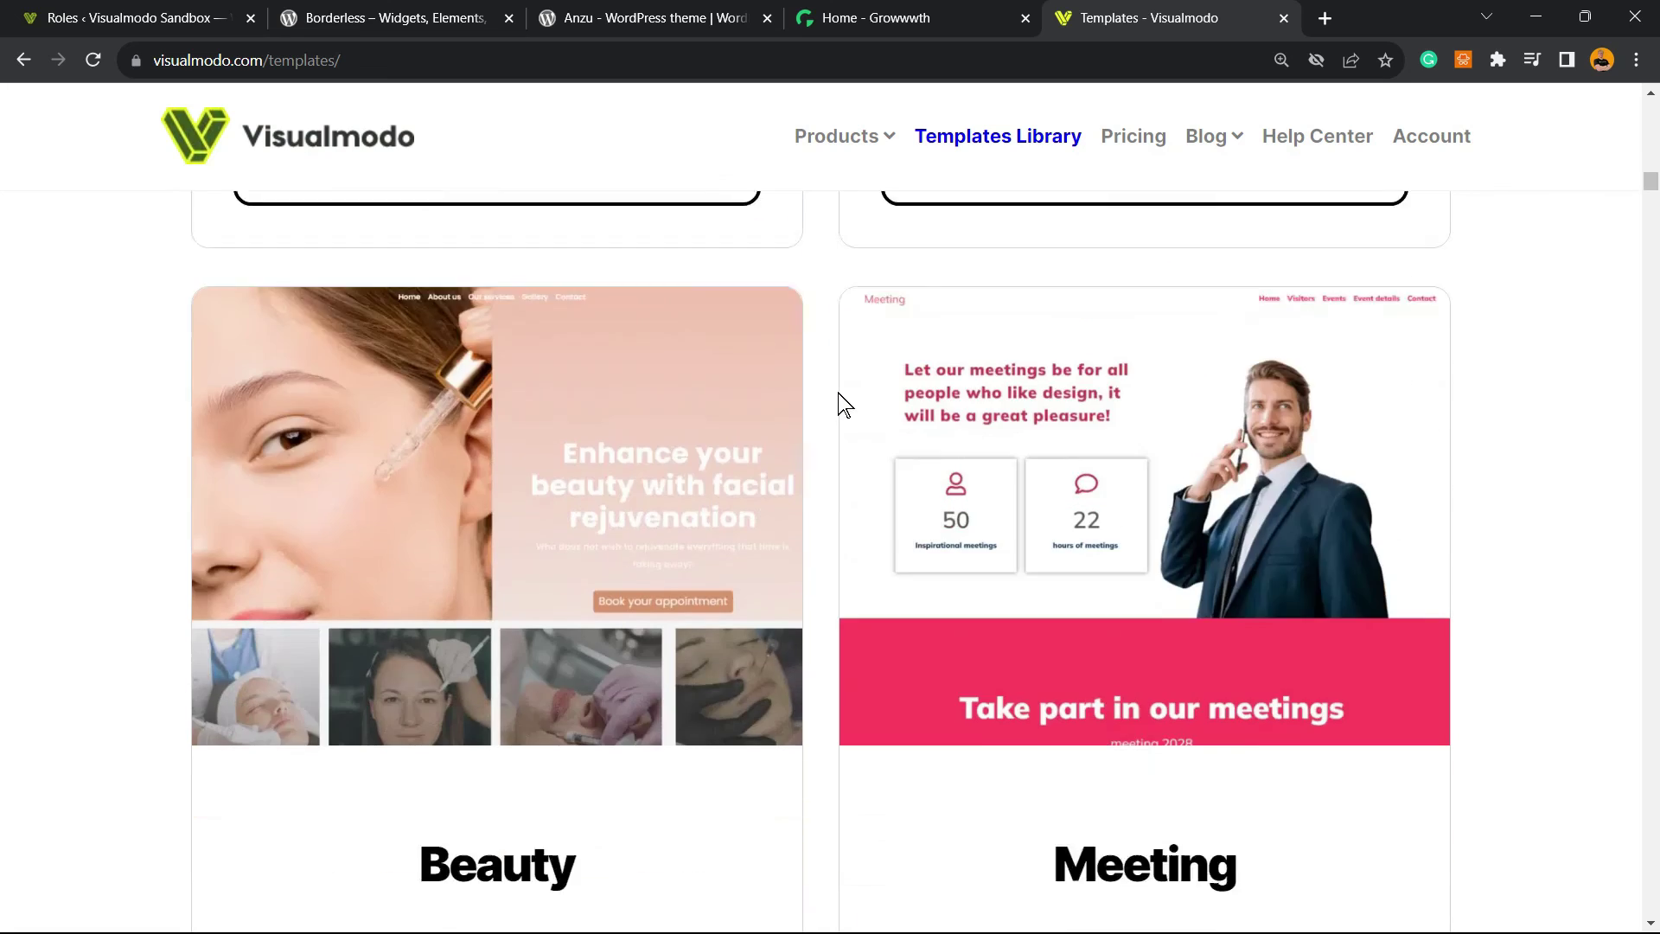
scroll(837, 393, down, 4)
scroll(838, 393, down, 3)
scroll(838, 393, down, 5)
scroll(838, 393, down, 6)
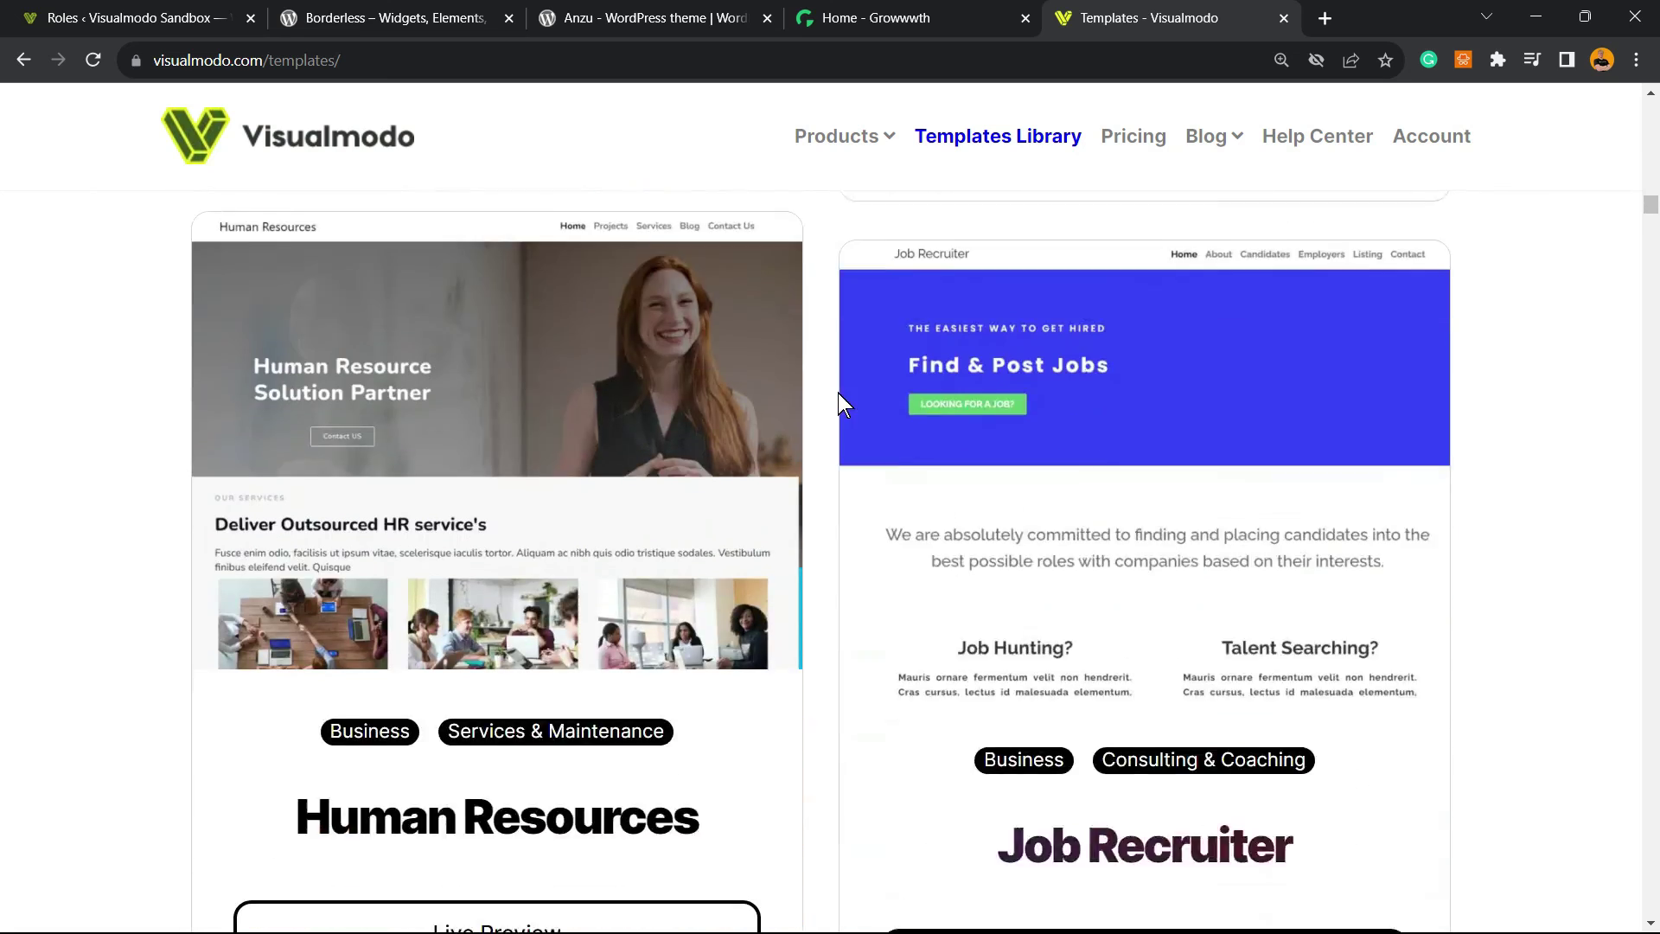
scroll(839, 393, down, 3)
scroll(838, 393, down, 5)
scroll(838, 393, down, 2)
scroll(853, 404, down, 2)
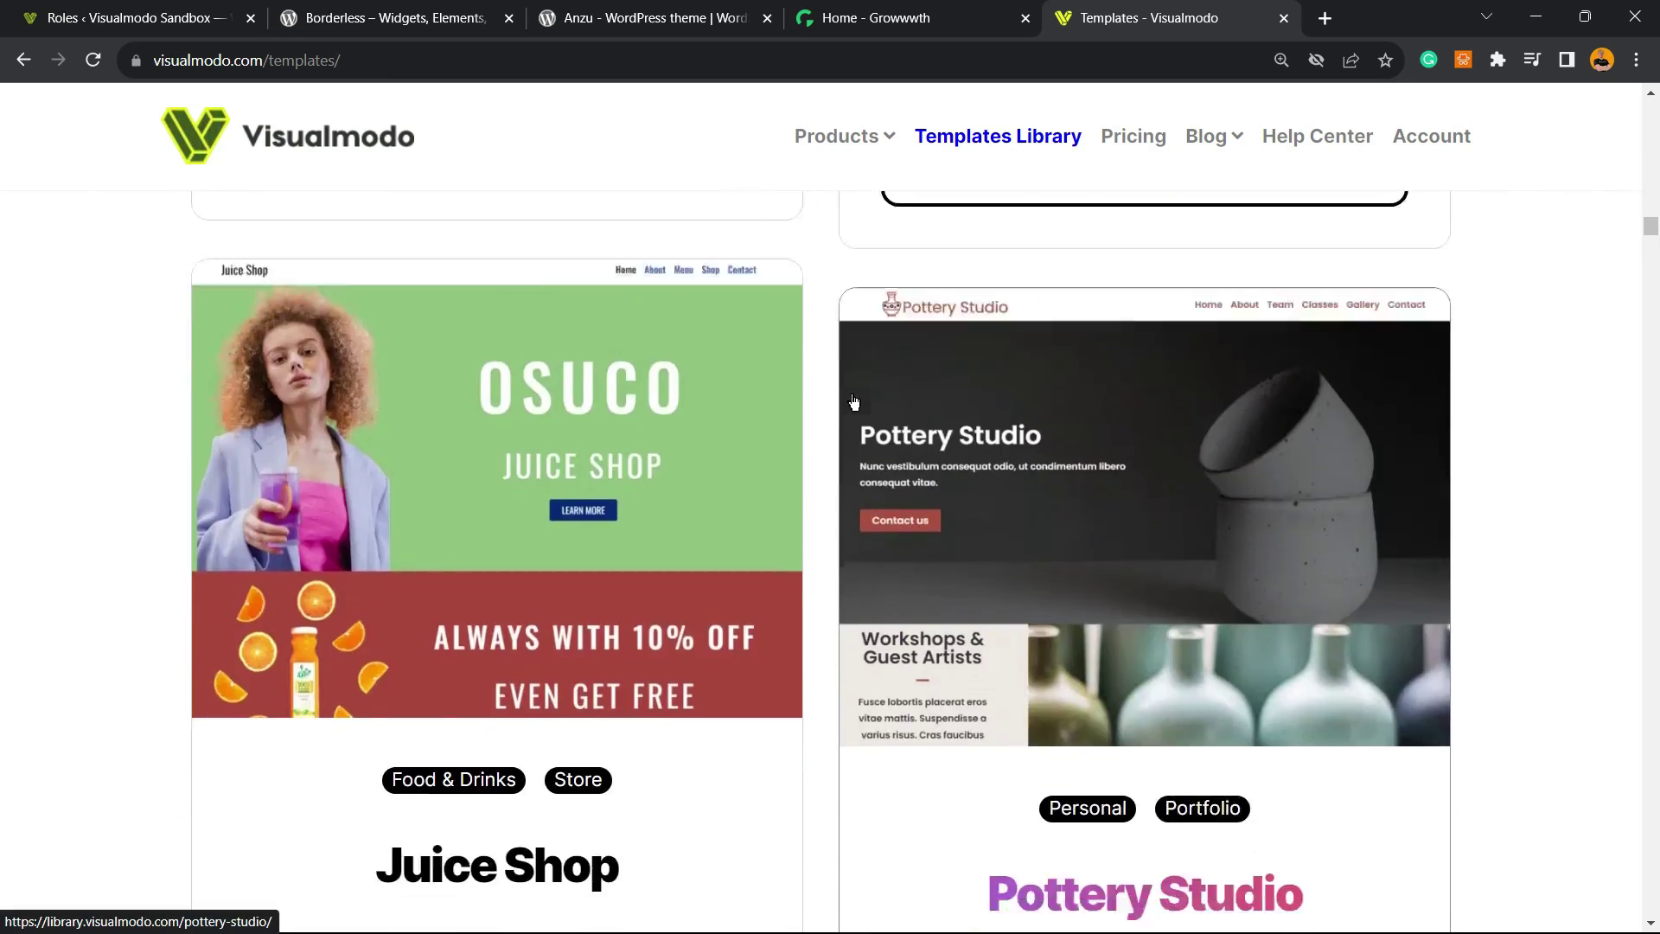
scroll(854, 403, down, 8)
scroll(854, 404, down, 3)
scroll(854, 404, down, 1)
scroll(853, 404, down, 3)
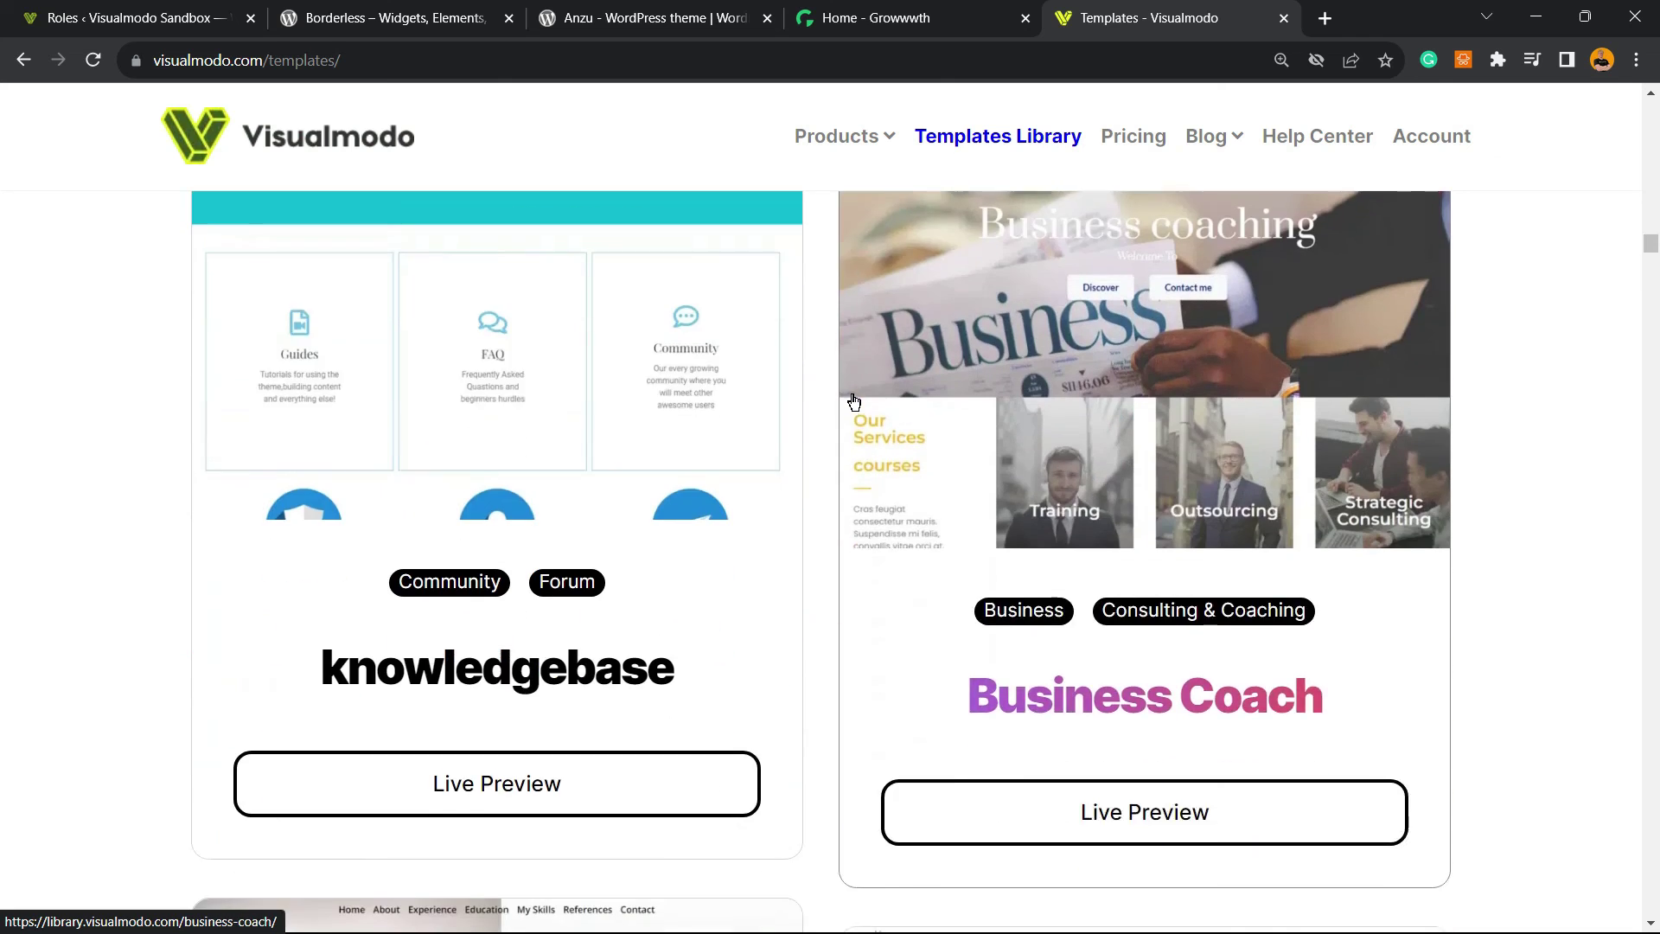
scroll(855, 404, down, 2)
scroll(854, 403, down, 3)
scroll(853, 403, down, 5)
scroll(854, 404, down, 4)
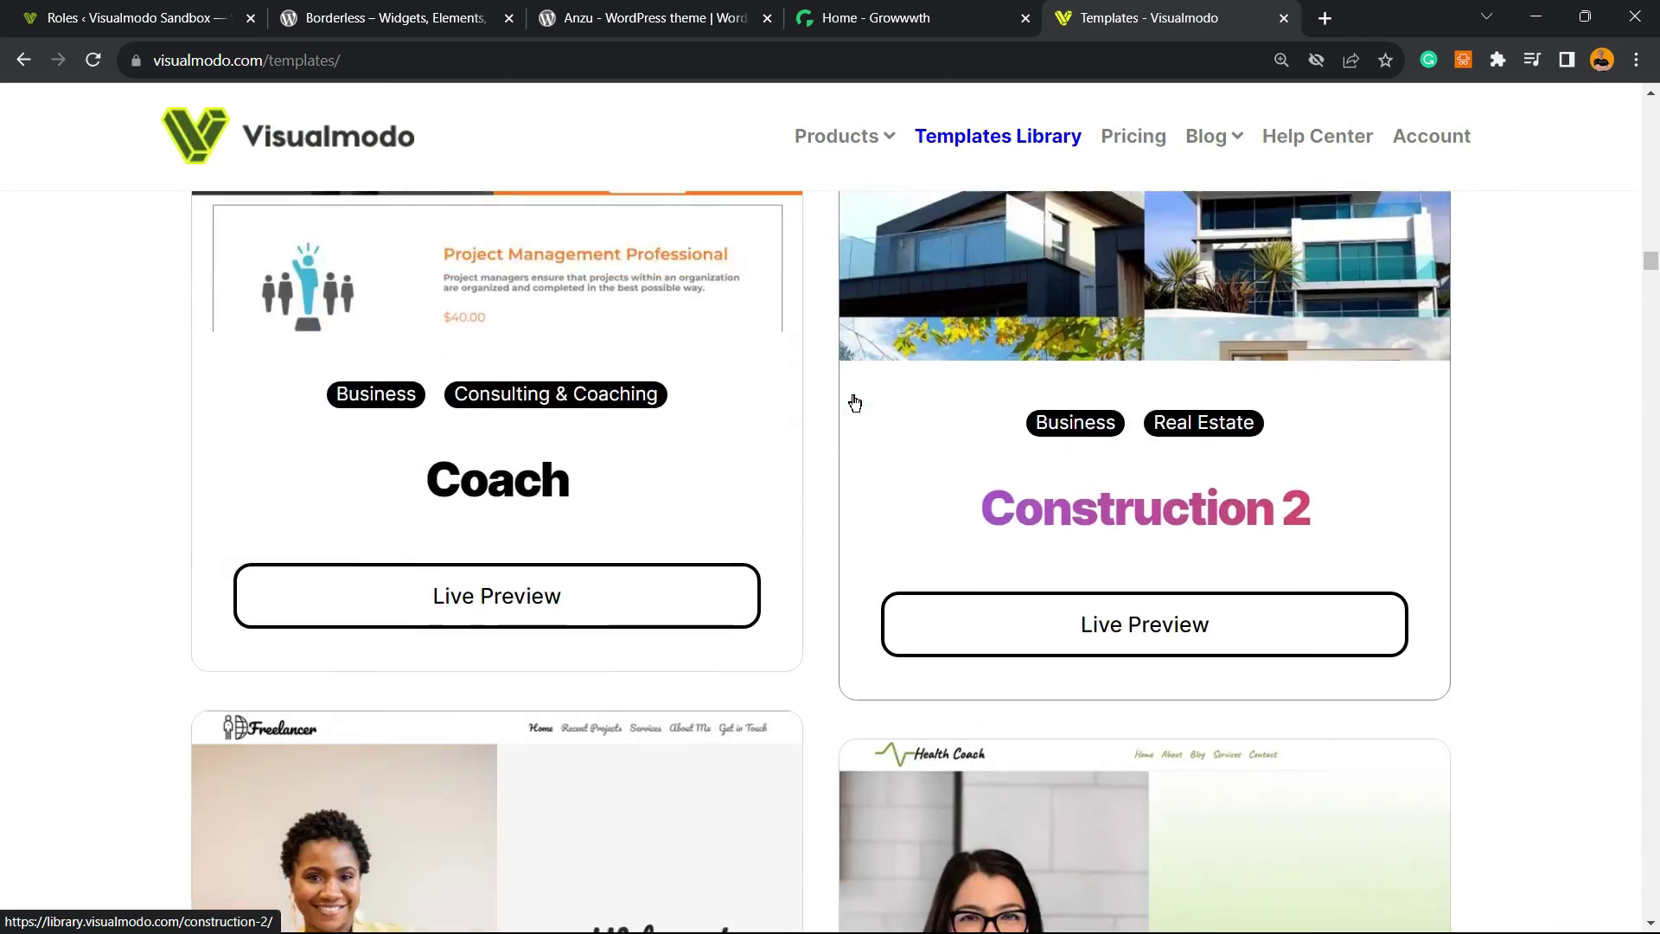